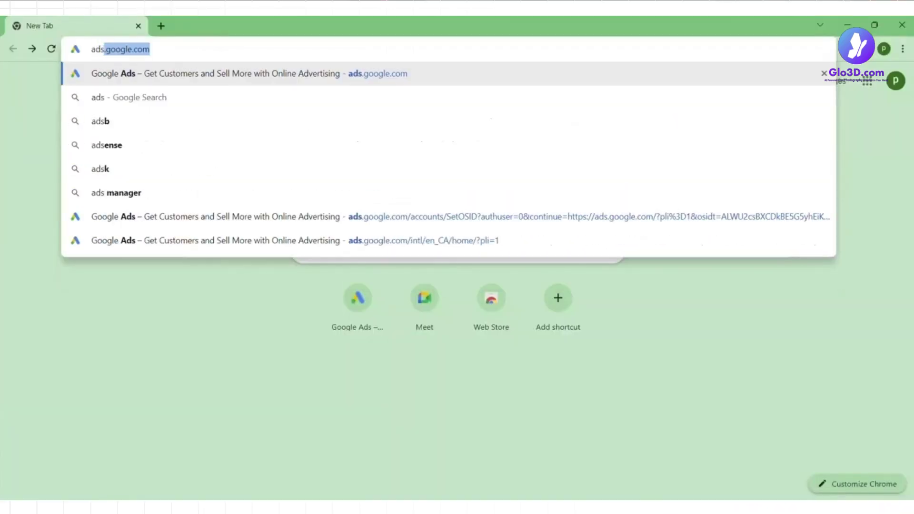
# Go to ads.google.com, sign in, and choose to create a new Google Ads account
pyautogui.write('.google.com')
pyautogui.press('Return')
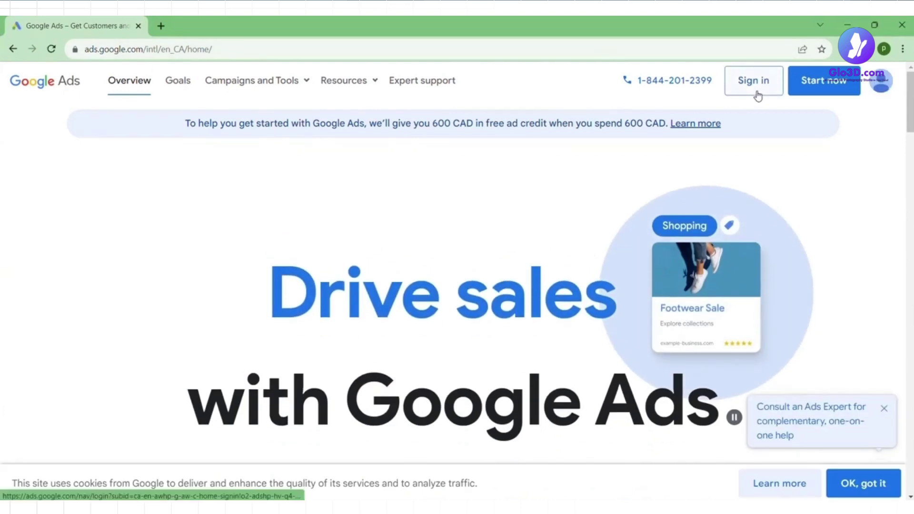
pyautogui.click(757, 95)
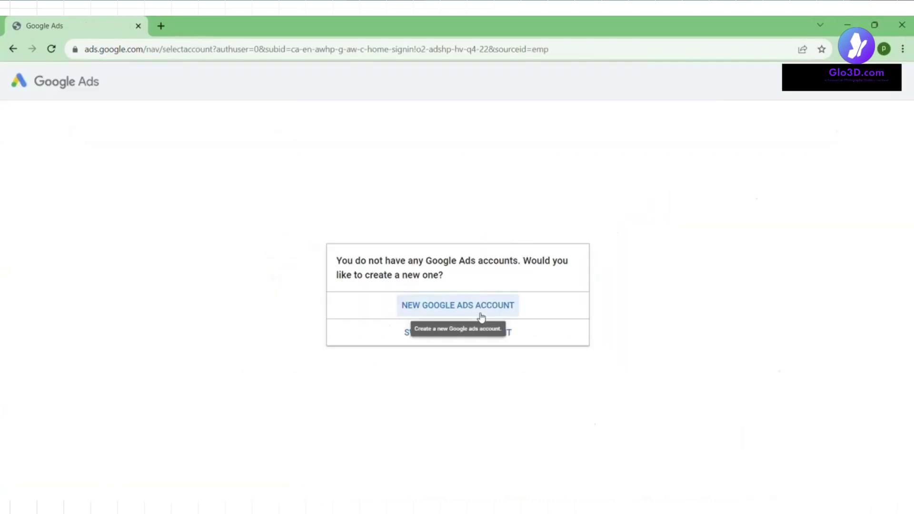
pyautogui.click(481, 317)
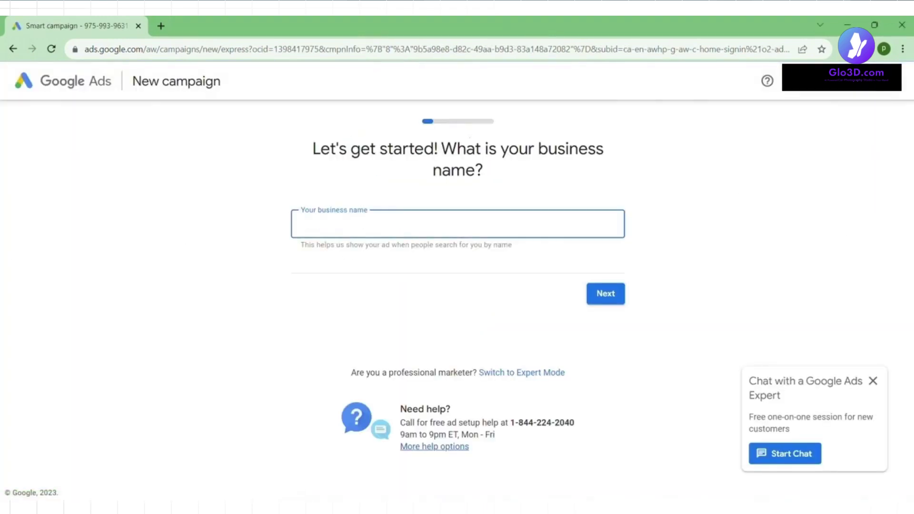
# Enter the business name 'King Dealership' and the website glo3d.com
pyautogui.write('King Dealership')
pyautogui.click(616, 309)
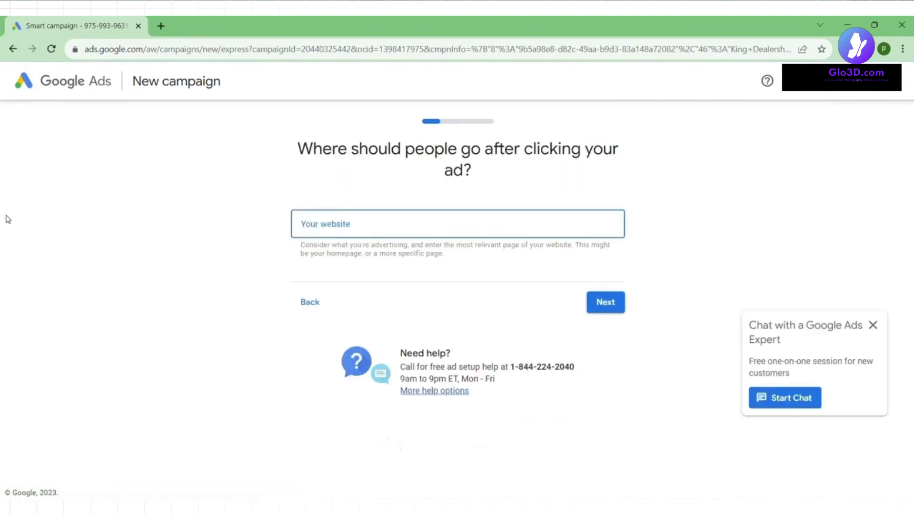
pyautogui.write('glo3d.com')
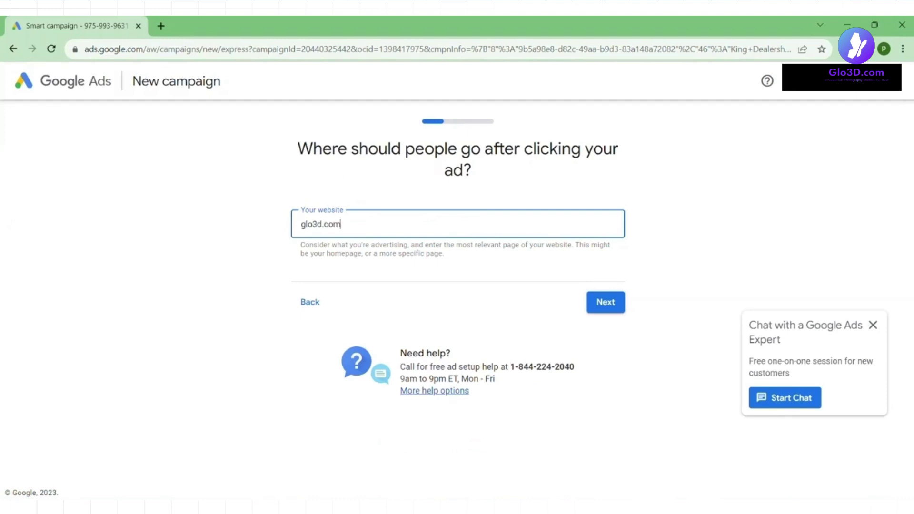
pyautogui.click(606, 307)
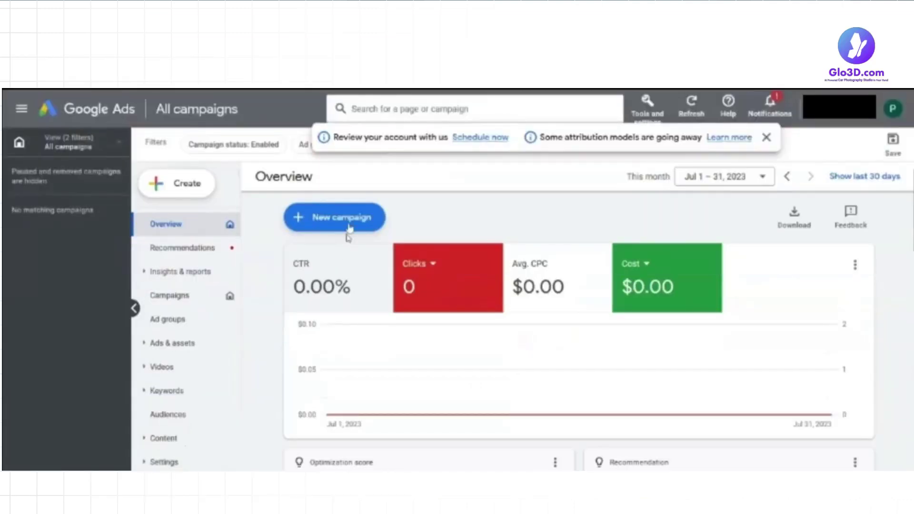
# Start a new campaign with Website traffic as its objective
pyautogui.click(349, 220)
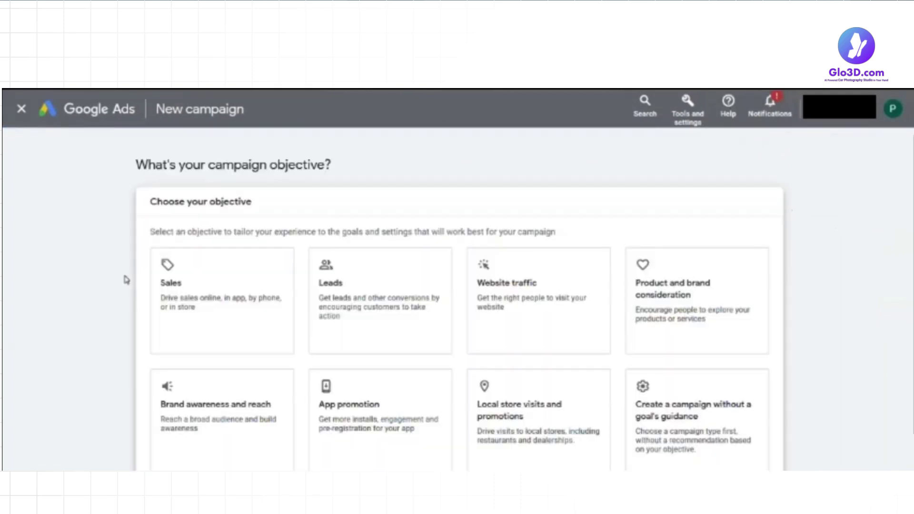
pyautogui.scroll(-1, 108, 300)
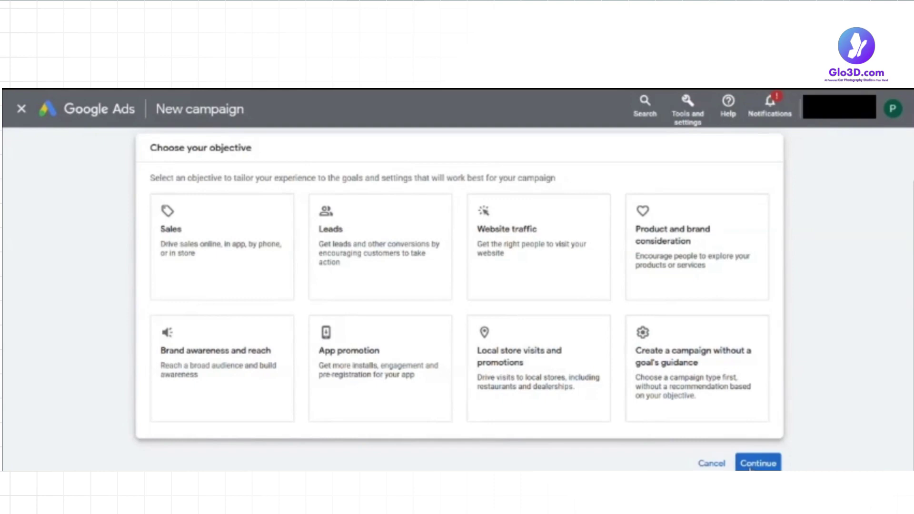
pyautogui.click(580, 281)
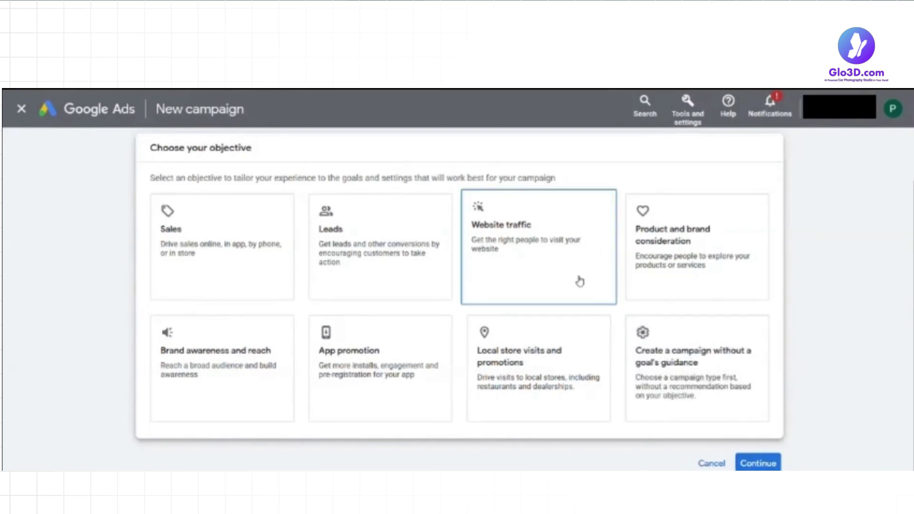
pyautogui.scroll(-10, 767, 440)
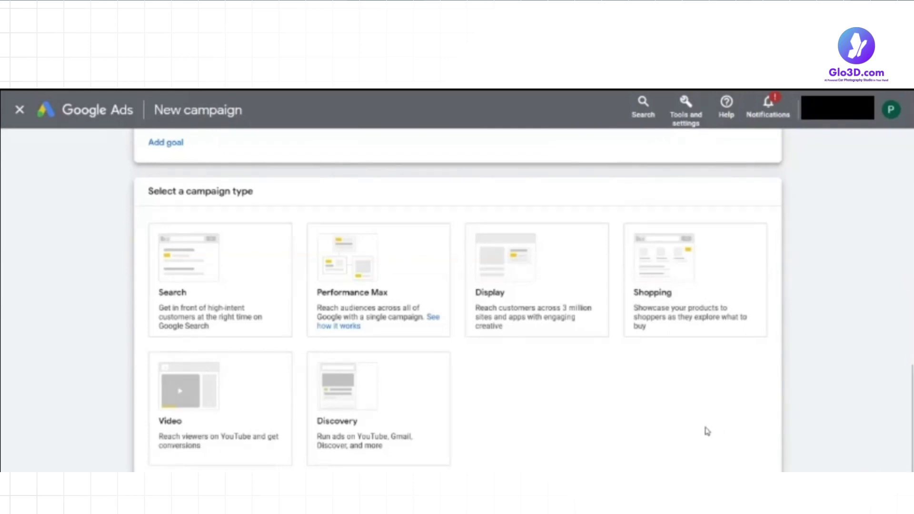
pyautogui.click(247, 287)
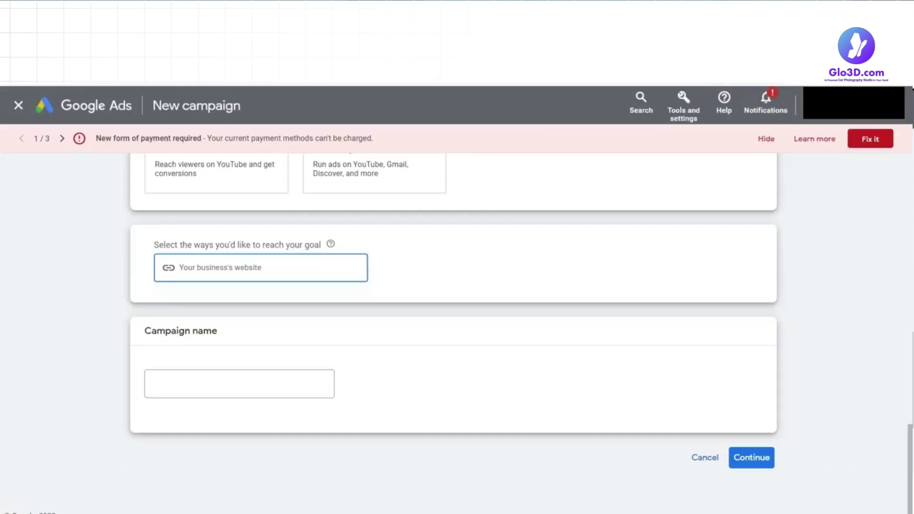
pyautogui.write('www')
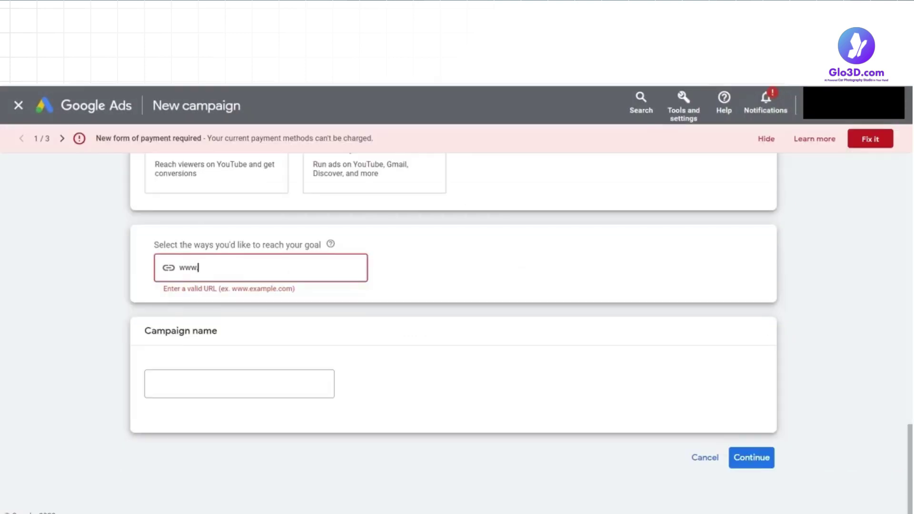
pyautogui.write('.glo3d')
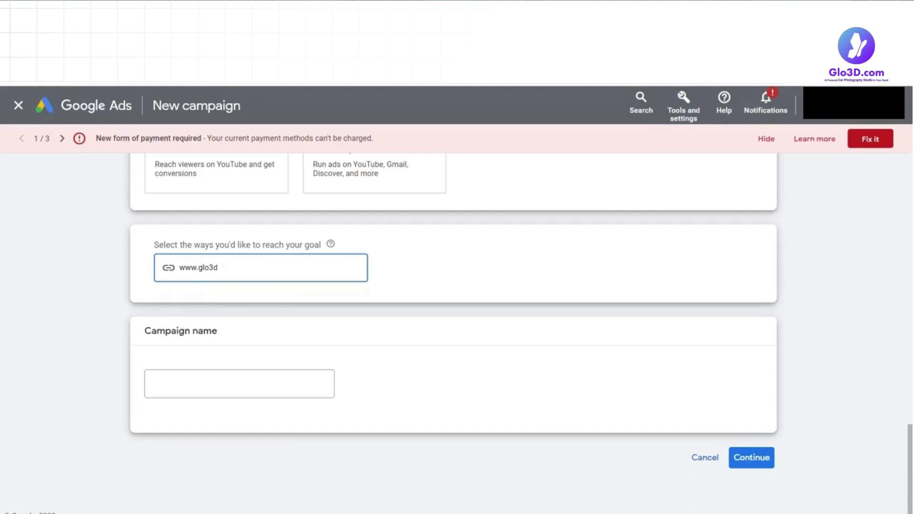
pyautogui.write('.com')
pyautogui.click(154, 383)
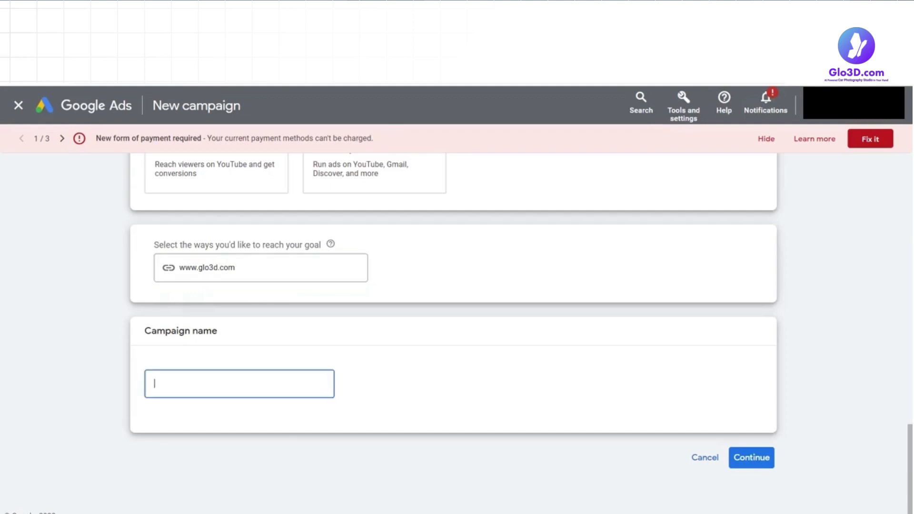
pyautogui.write('WebsiteTraffic|Search')
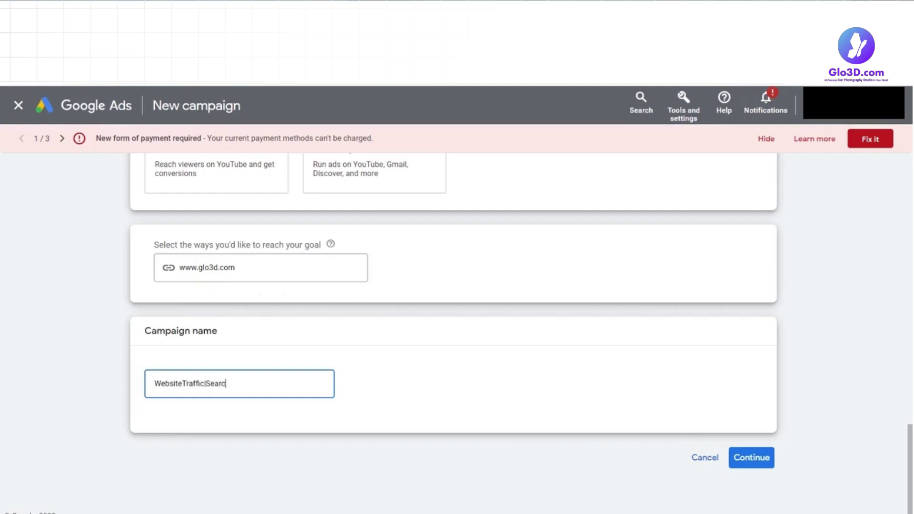
pyautogui.write('|Aug2023')
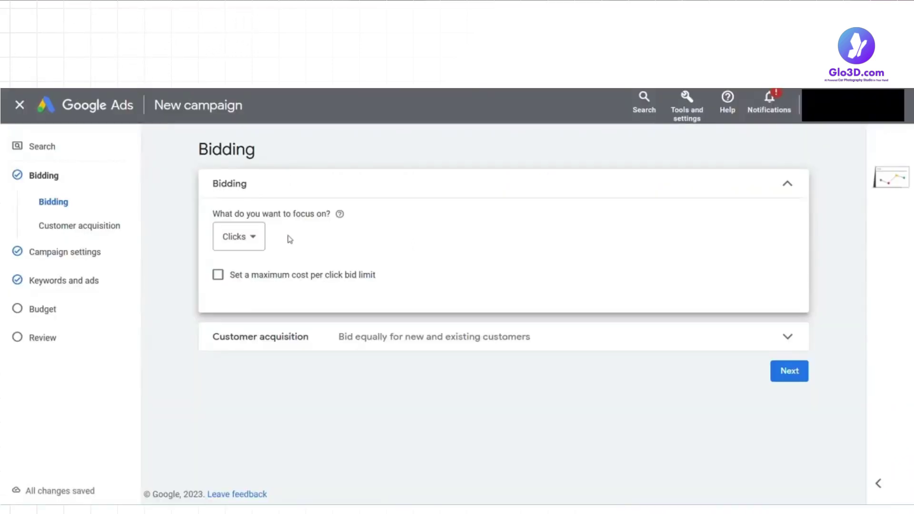
# Focus bidding on Clicks with a CA$2.00 maximum CPC bid limit, then expand Customer acquisition
pyautogui.click(258, 238)
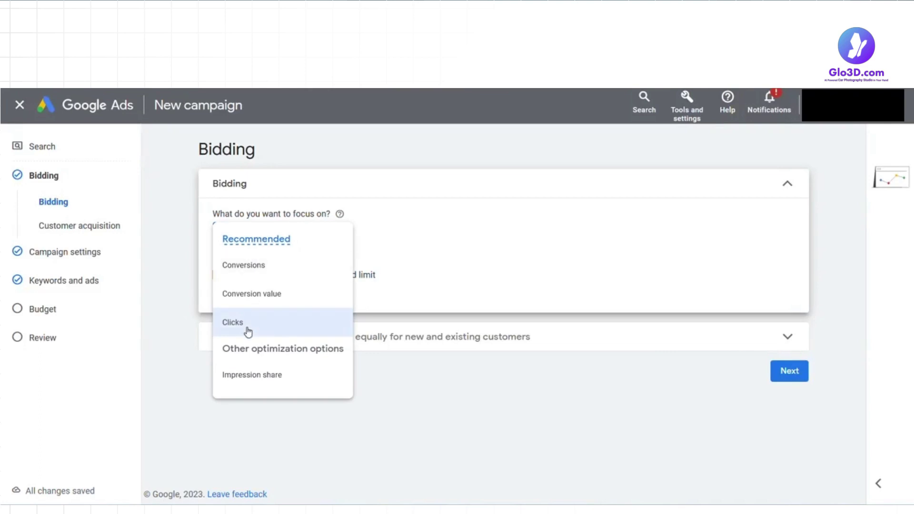
pyautogui.moveTo(234, 331)
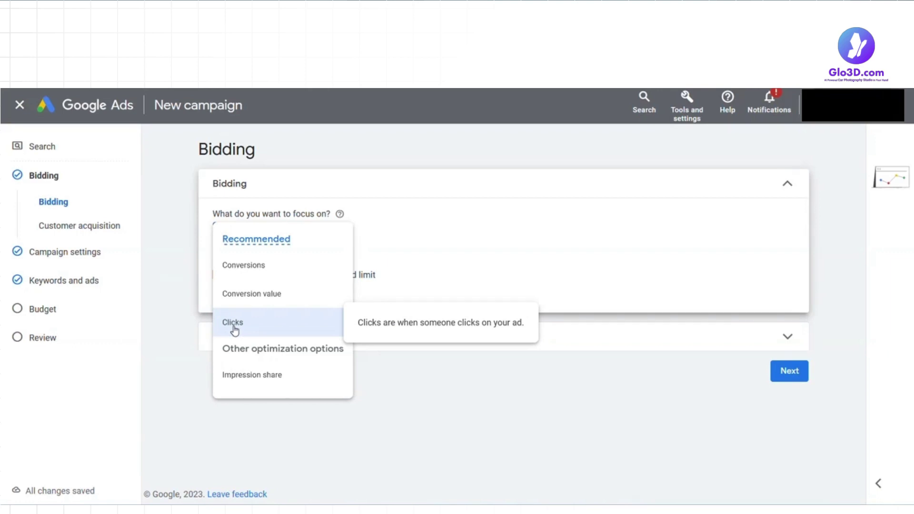
pyautogui.click(234, 332)
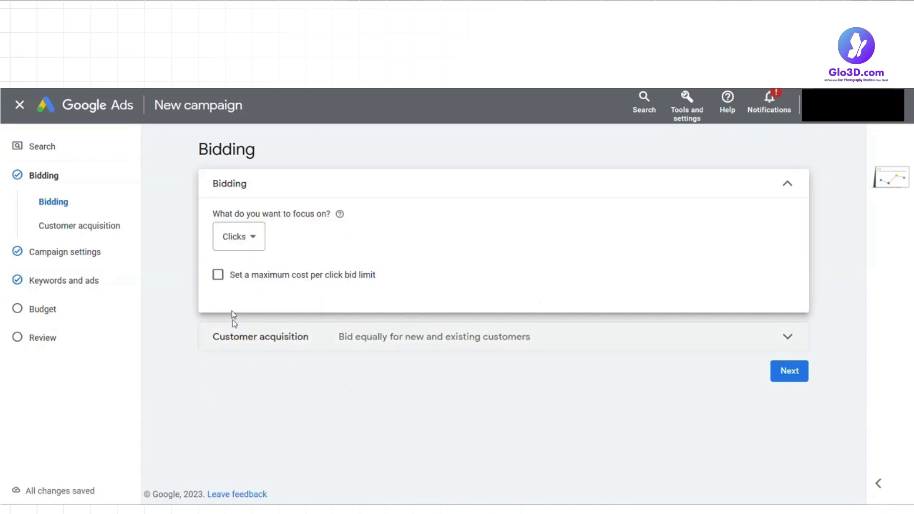
pyautogui.click(218, 275)
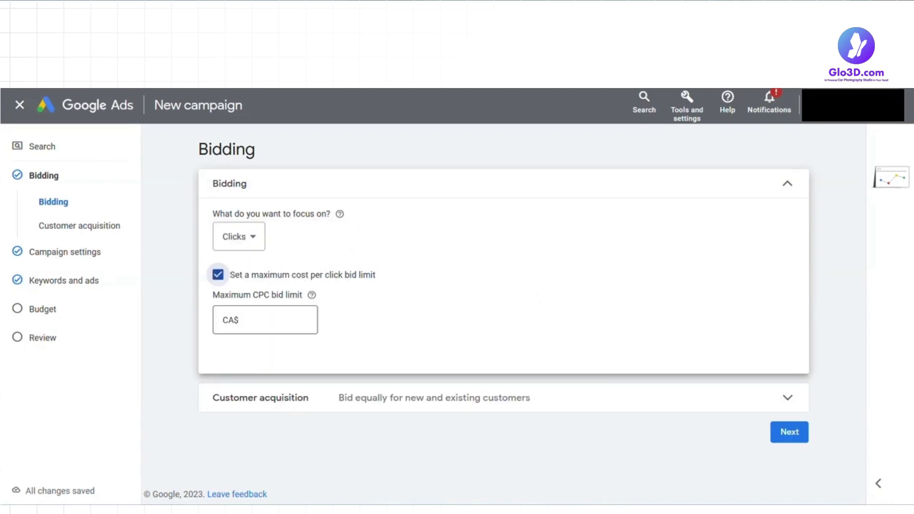
pyautogui.click(240, 320)
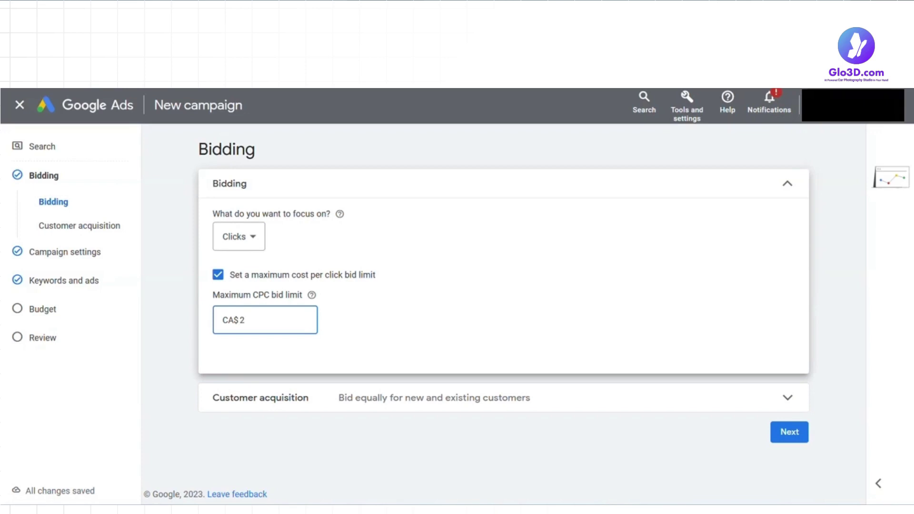
pyautogui.click(332, 312)
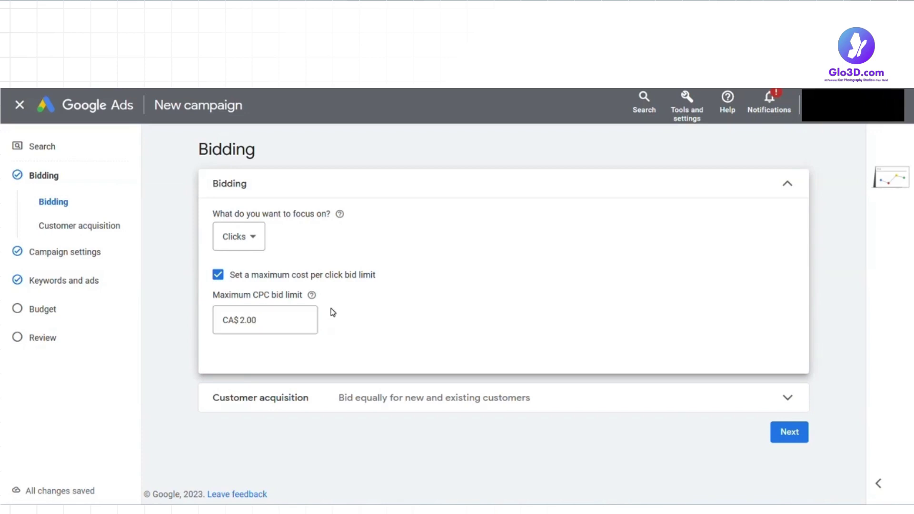
pyautogui.click(281, 400)
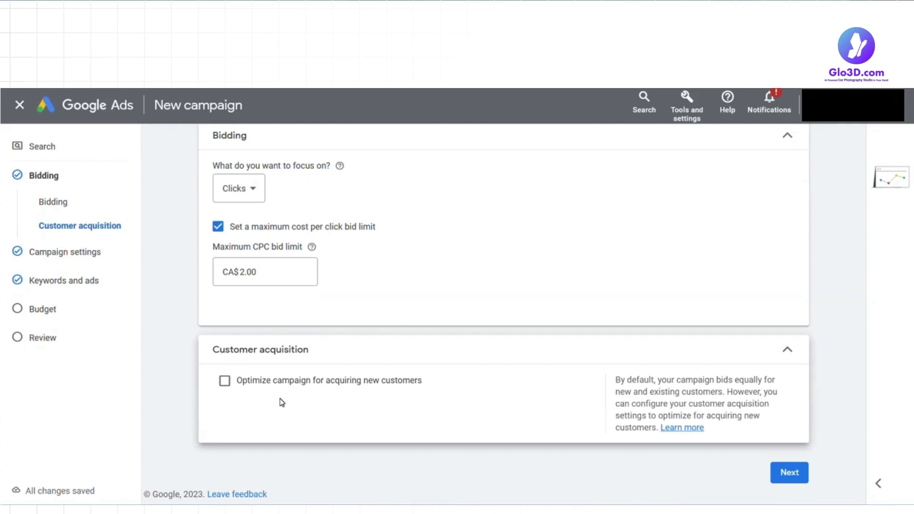
# Leave new-customer optimization off so new and existing customers are bid equally
pyautogui.click(225, 381)
pyautogui.scroll(-1, 292, 403)
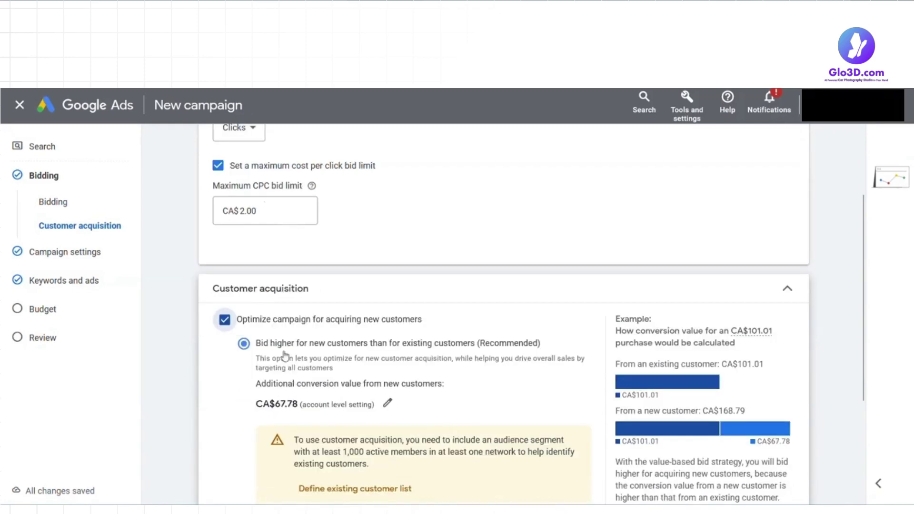
pyautogui.scroll(-3, 418, 364)
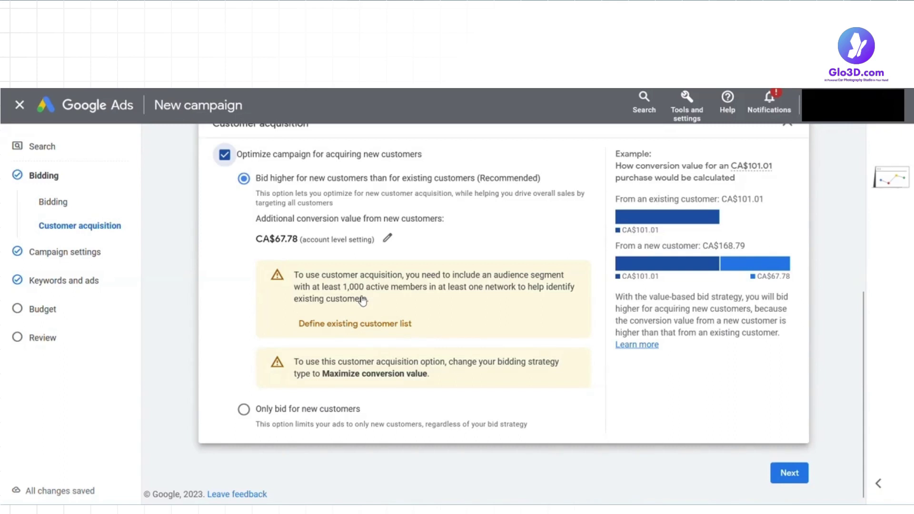
pyautogui.scroll(3, 362, 300)
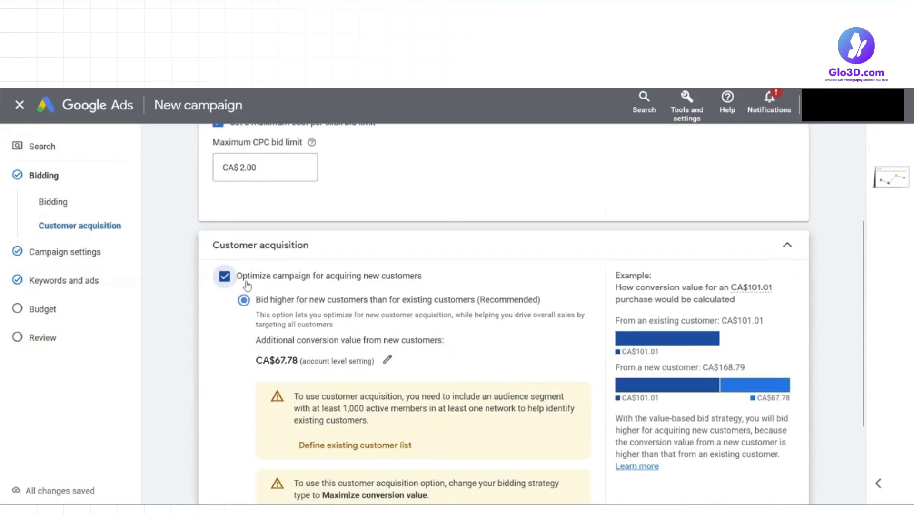
pyautogui.click(224, 277)
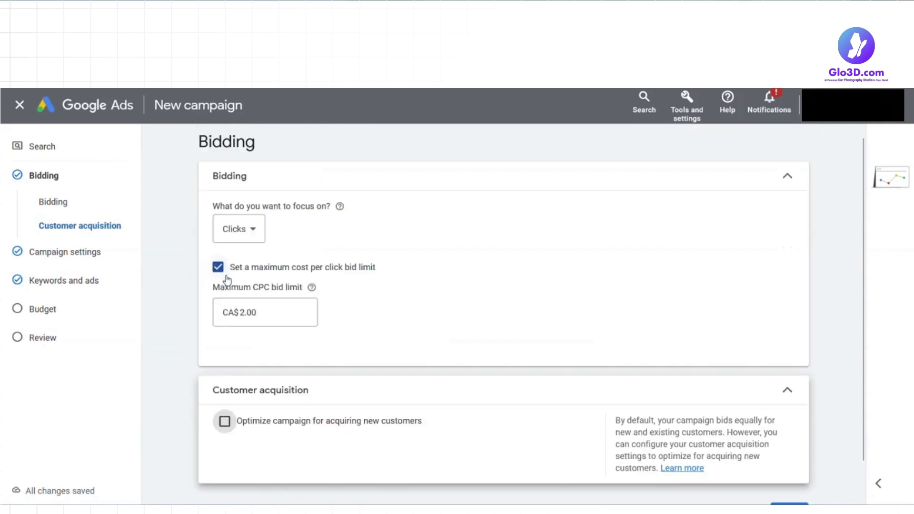
pyautogui.click(375, 400)
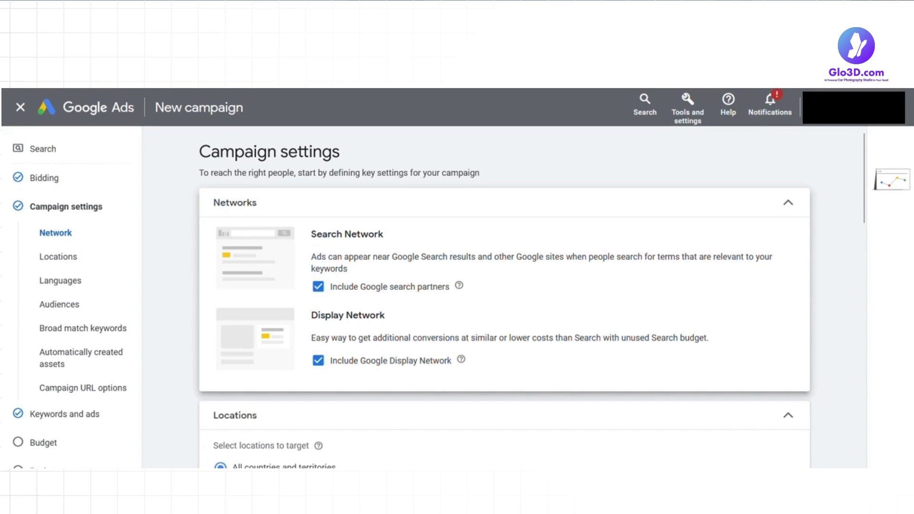
# Keep both Google search partners and the Display Network ticked under Networks
pyautogui.doubleClick(314, 235)
pyautogui.click(317, 287)
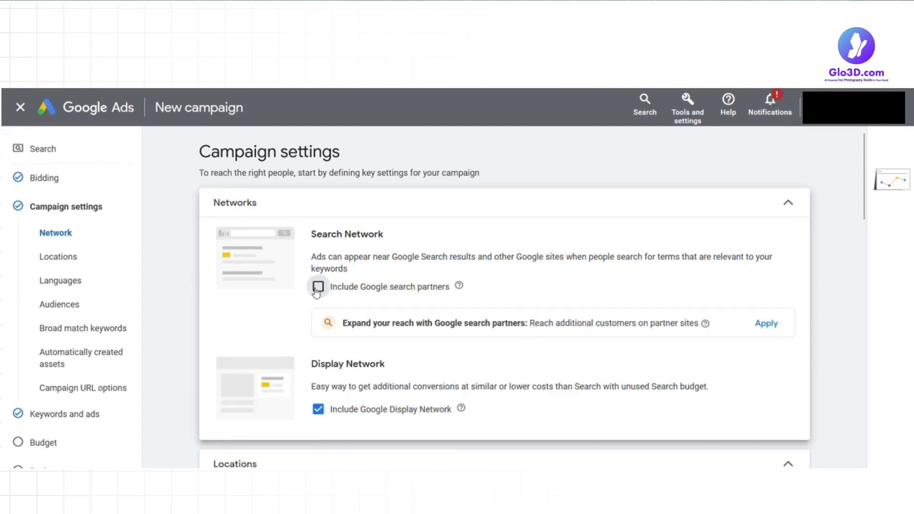
pyautogui.click(316, 292)
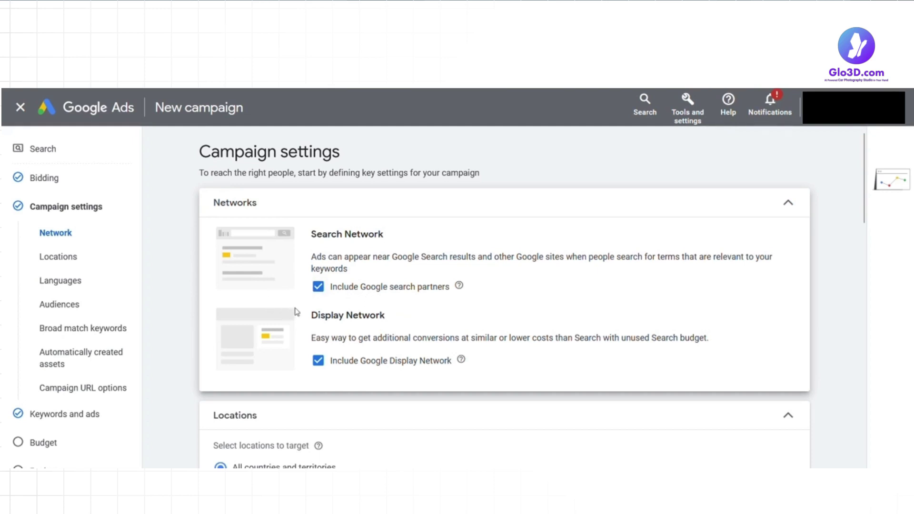
pyautogui.doubleClick(327, 315)
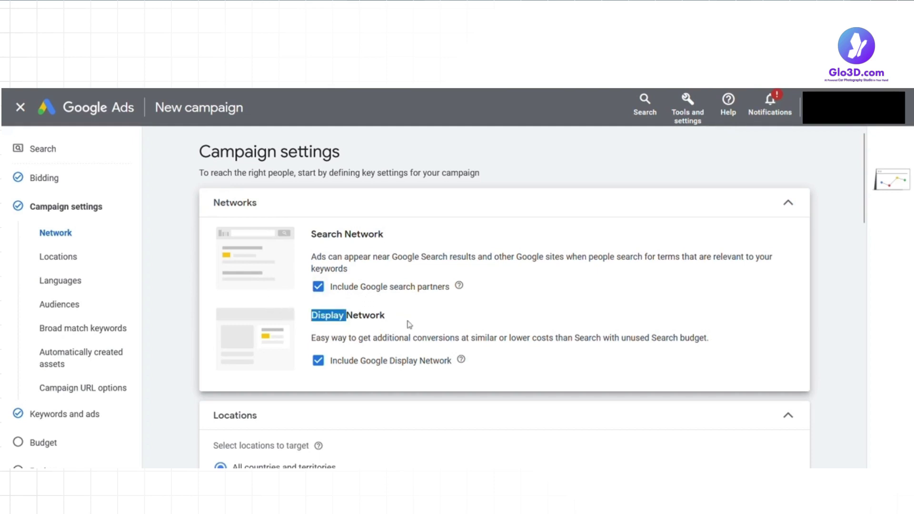
pyautogui.click(419, 321)
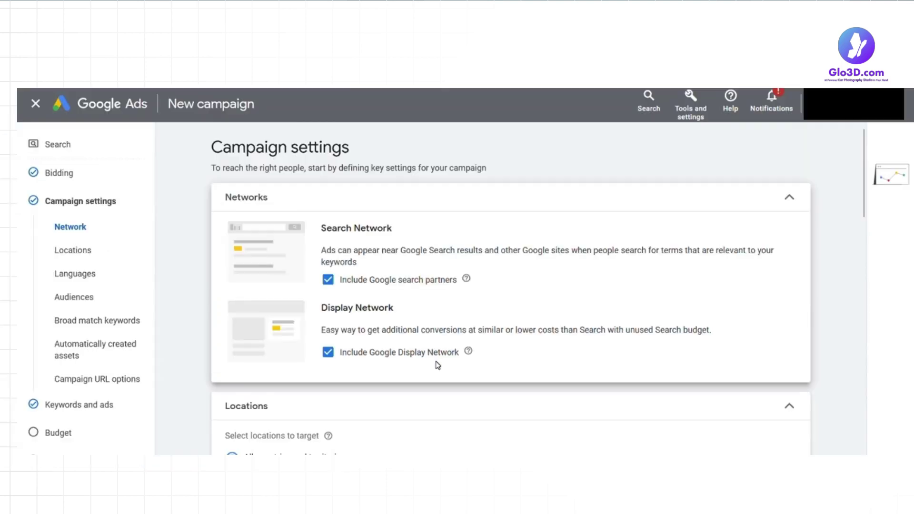
pyautogui.scroll(-4, 285, 217)
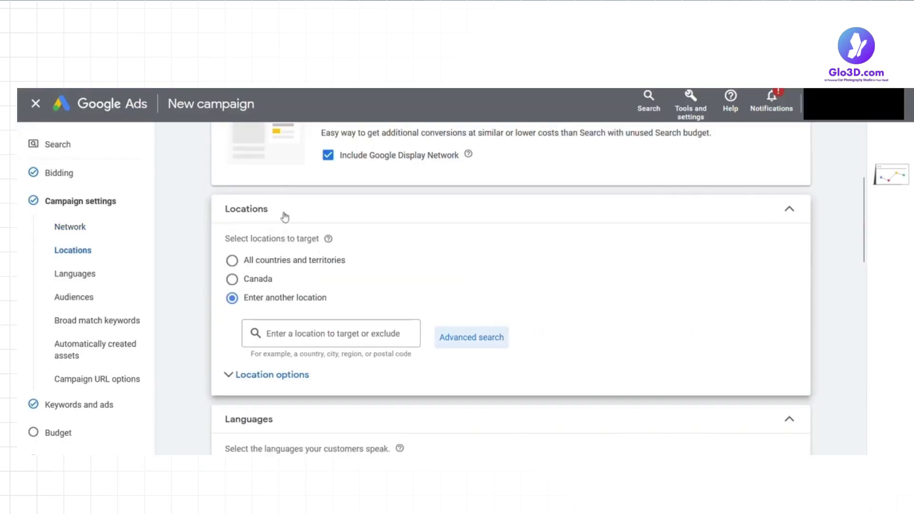
# Target Toronto, Ontario and the M4P postal code via Advanced search
pyautogui.click(470, 338)
pyautogui.write('to')
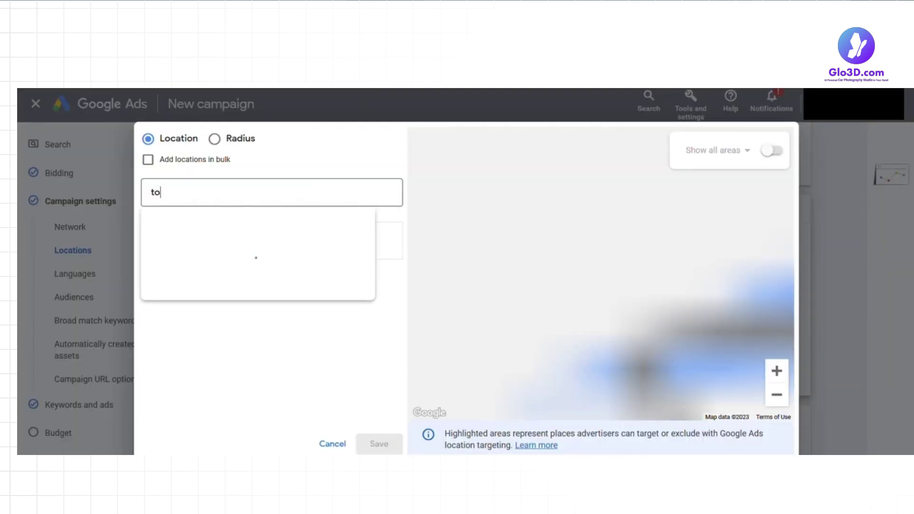
pyautogui.write('ronto')
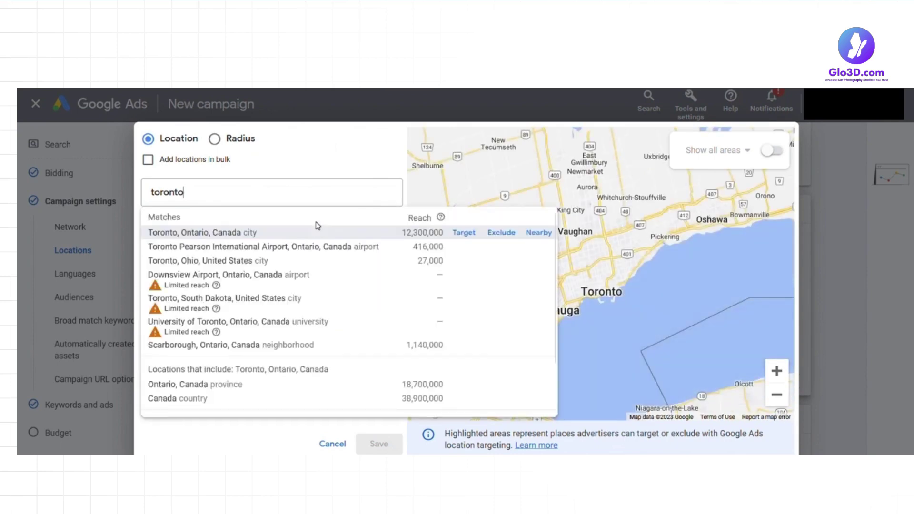
pyautogui.click(329, 233)
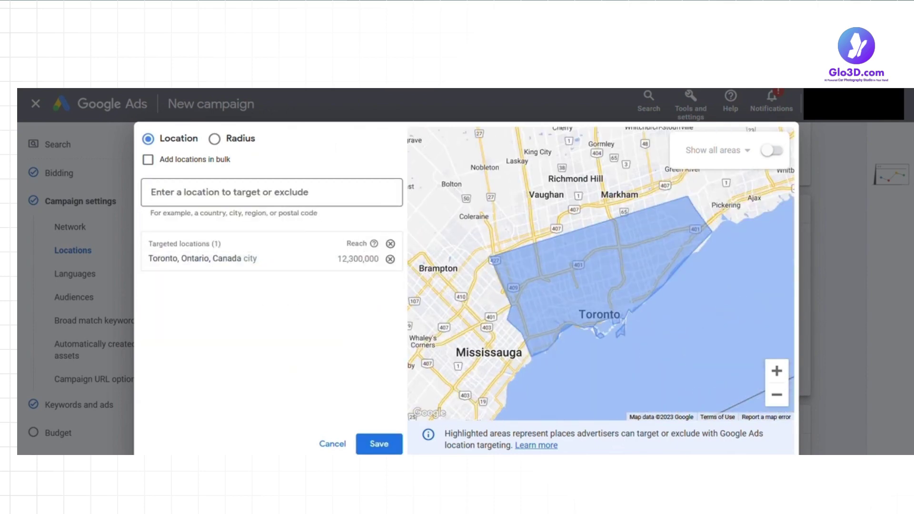
pyautogui.write('m4p')
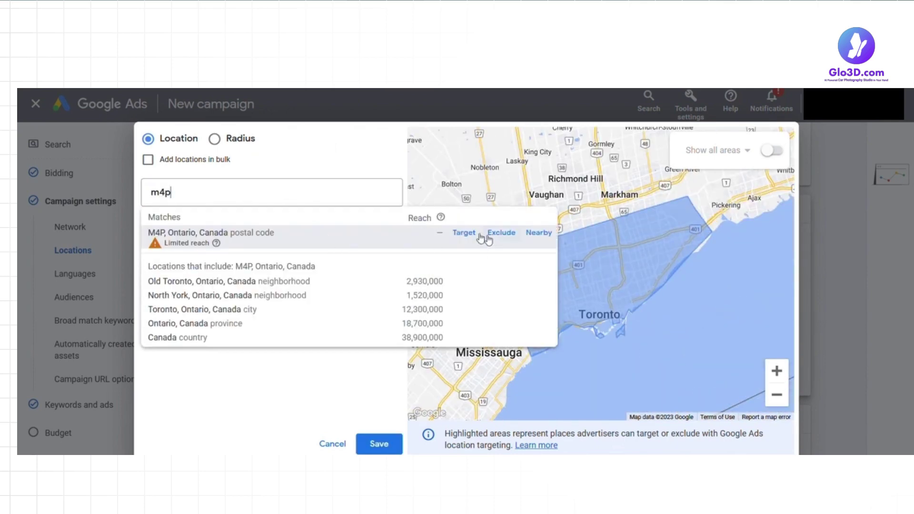
pyautogui.click(464, 232)
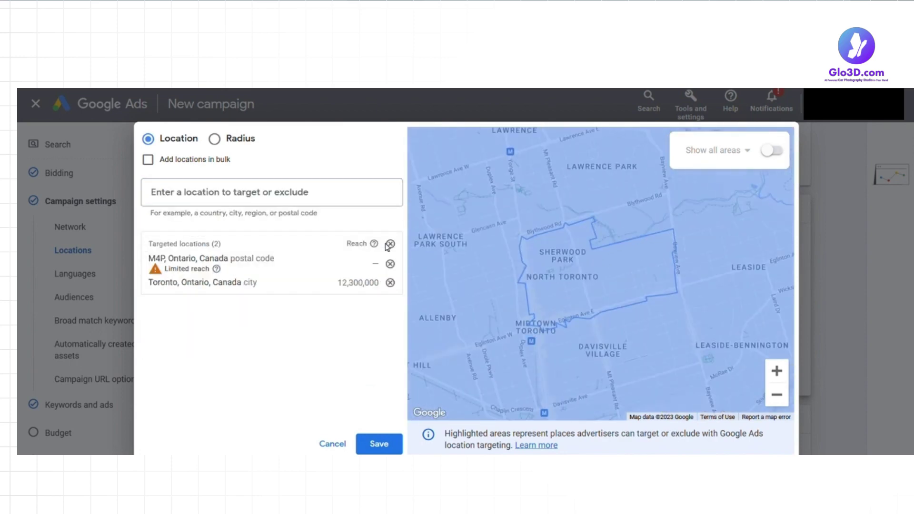
# Add a radius around Toronto, ON M4P, measured in kilometres and set to 10
pyautogui.click(215, 138)
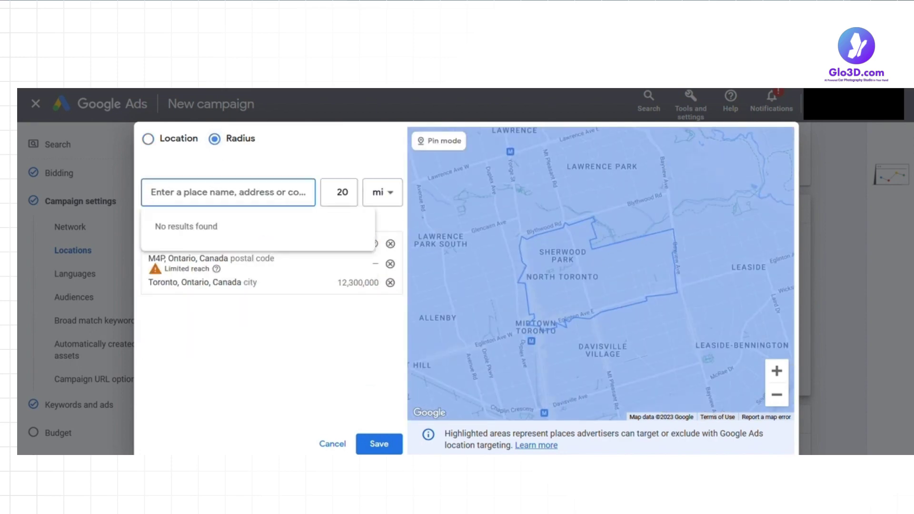
pyautogui.write('m4p')
pyautogui.click(251, 240)
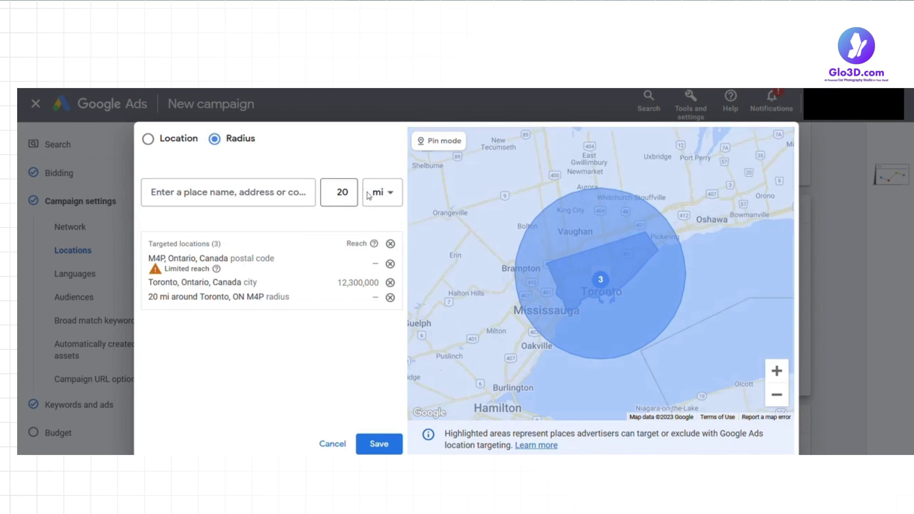
pyautogui.click(368, 195)
pyautogui.click(379, 226)
pyautogui.click(339, 192)
pyautogui.press('BackSpace')
pyautogui.press('BackSpace')
pyautogui.write('10')
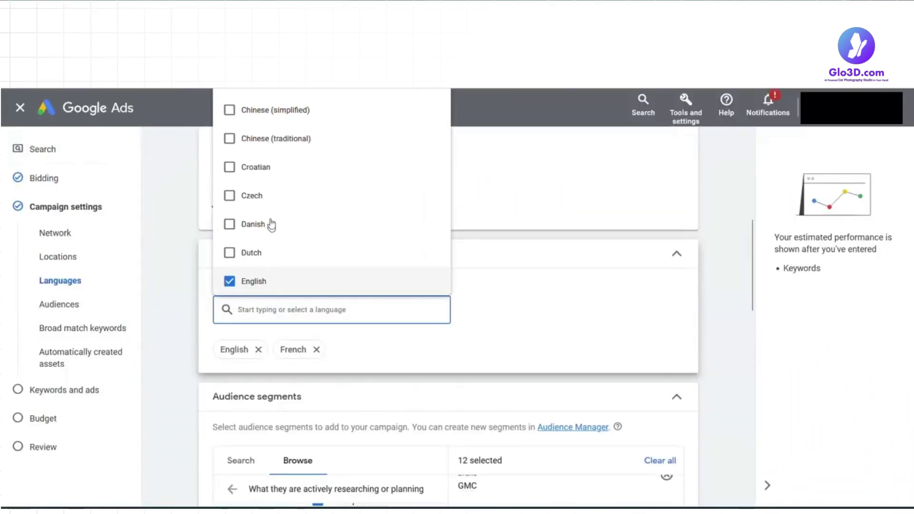
pyautogui.scroll(3, 271, 222)
pyautogui.scroll(-6, 271, 222)
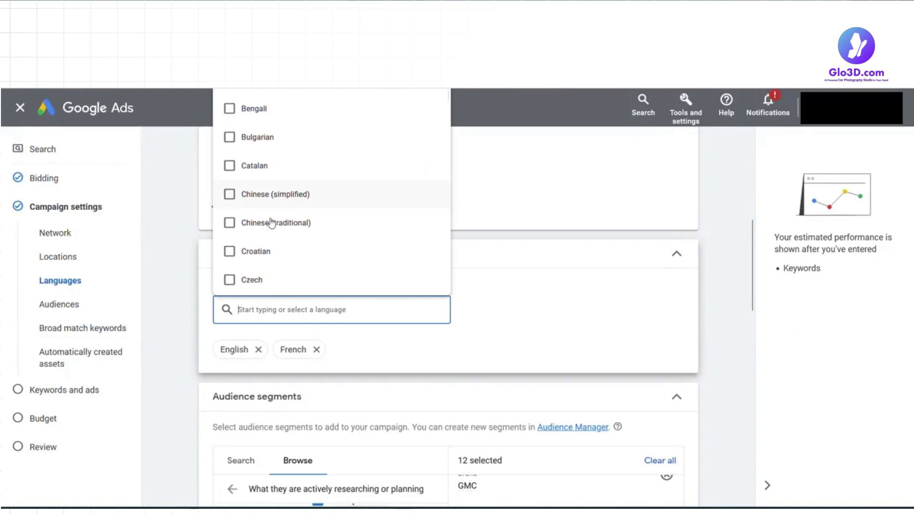
pyautogui.click(279, 355)
pyautogui.scroll(-5, 271, 296)
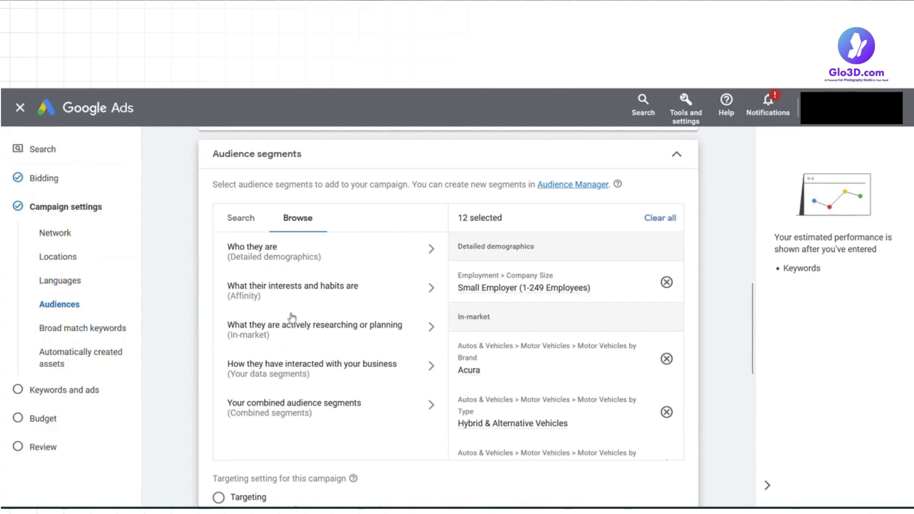
pyautogui.click(287, 265)
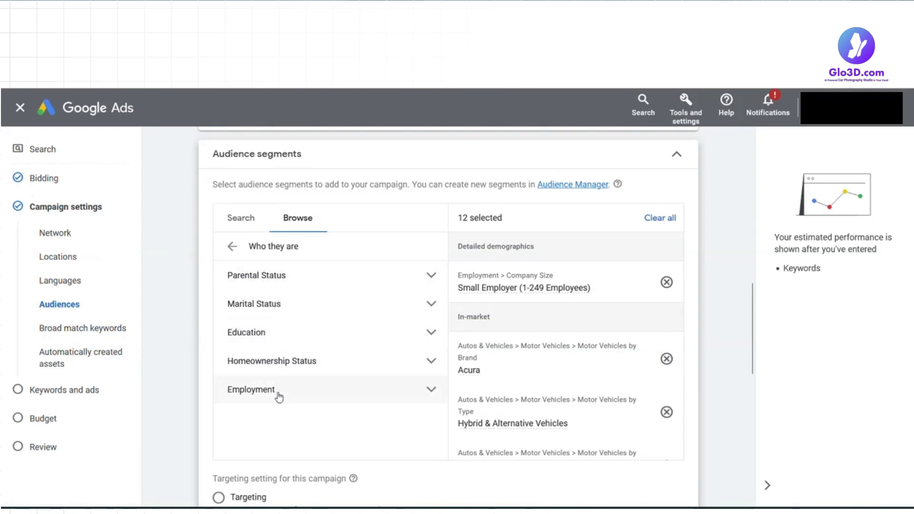
pyautogui.click(271, 342)
pyautogui.click(271, 342)
pyautogui.click(254, 390)
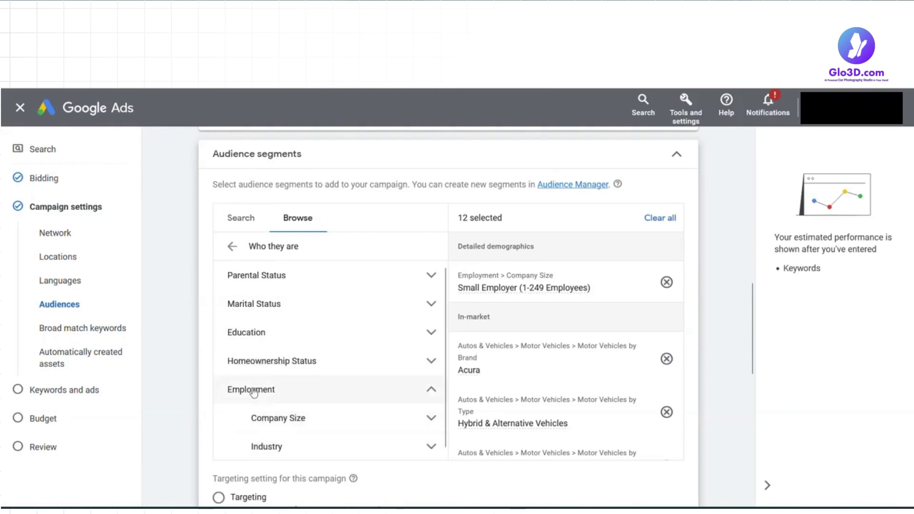
pyautogui.click(232, 246)
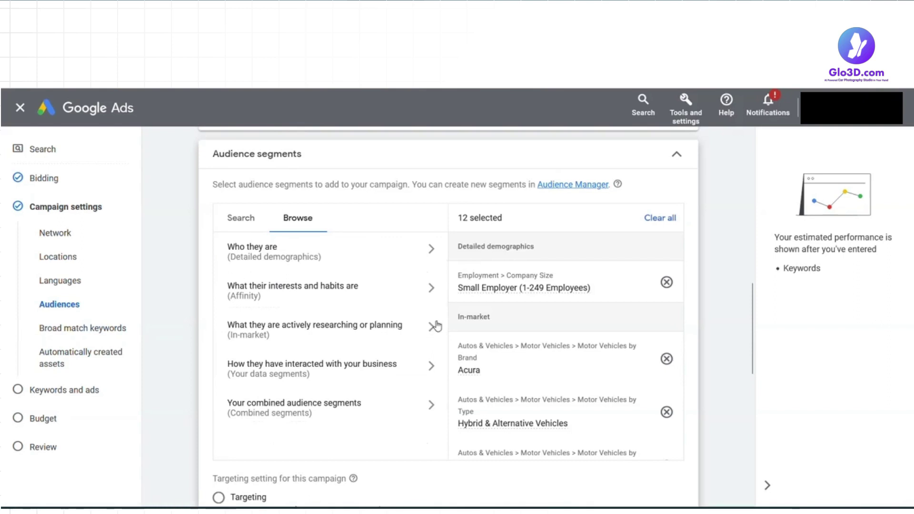
pyautogui.click(432, 327)
pyautogui.click(431, 362)
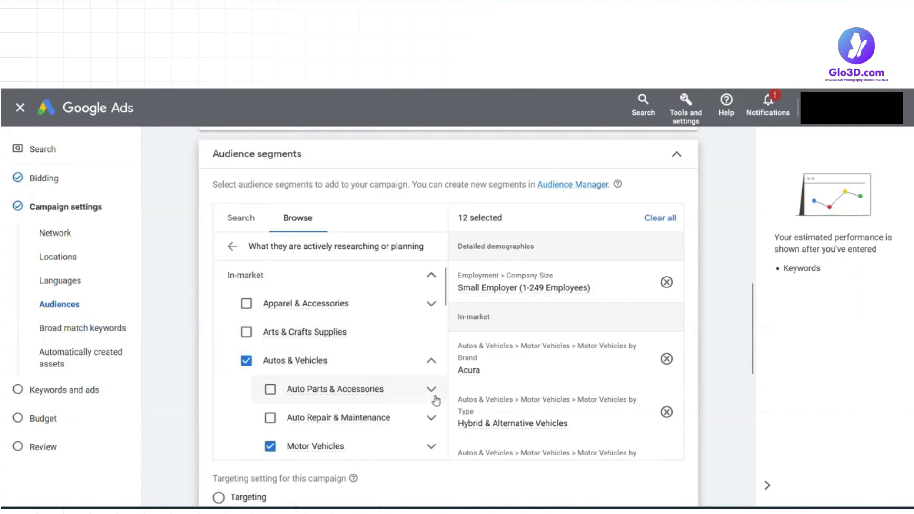
pyautogui.scroll(-1, 432, 433)
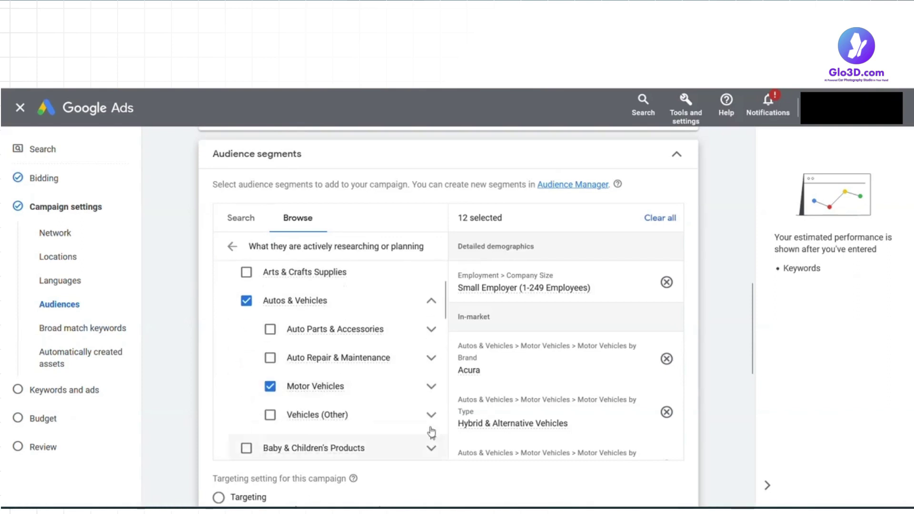
pyautogui.click(431, 386)
pyautogui.scroll(-1, 434, 404)
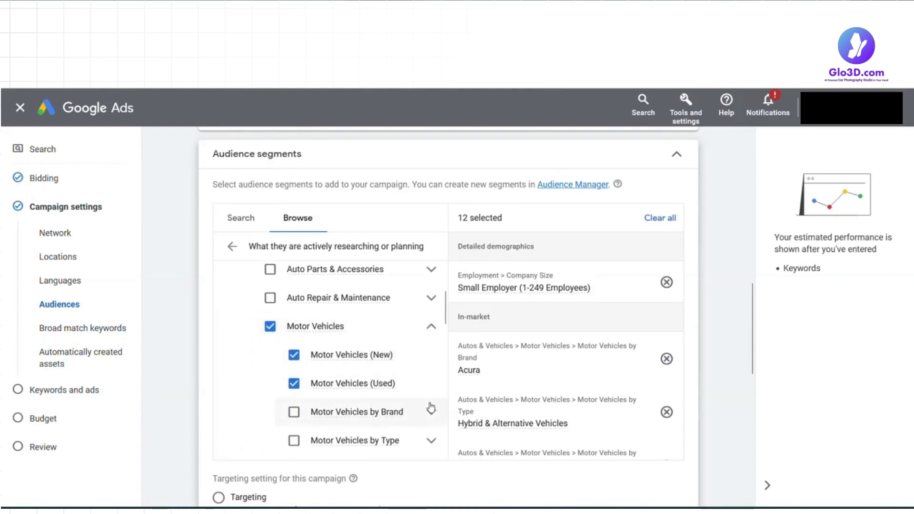
pyautogui.click(431, 412)
pyautogui.scroll(-2, 404, 431)
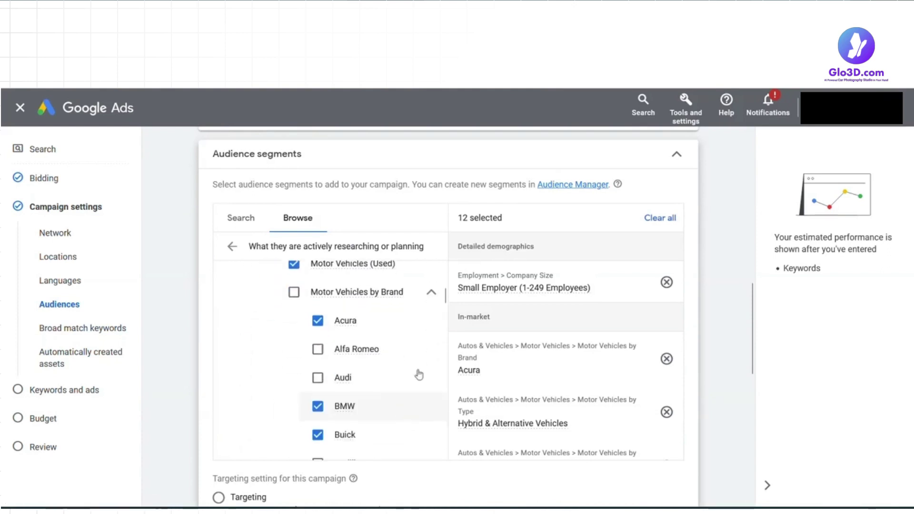
pyautogui.click(431, 292)
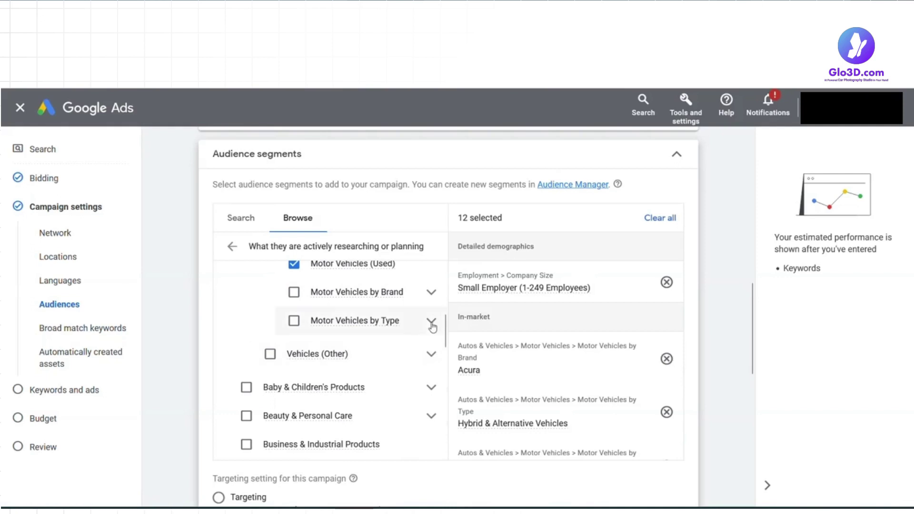
pyautogui.scroll(-1, 410, 376)
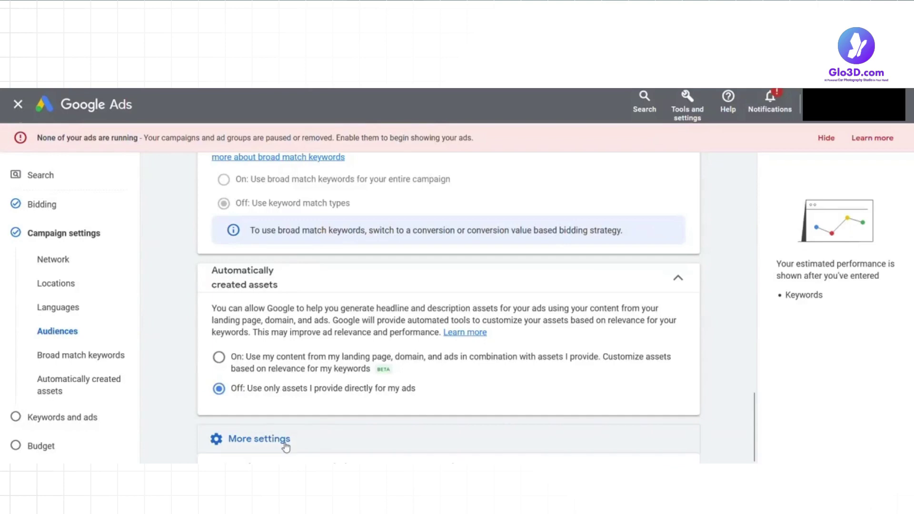
# Expand Ad rotation and keep 'Optimize: Prefer best performing ads'
pyautogui.scroll(-1, 370, 451)
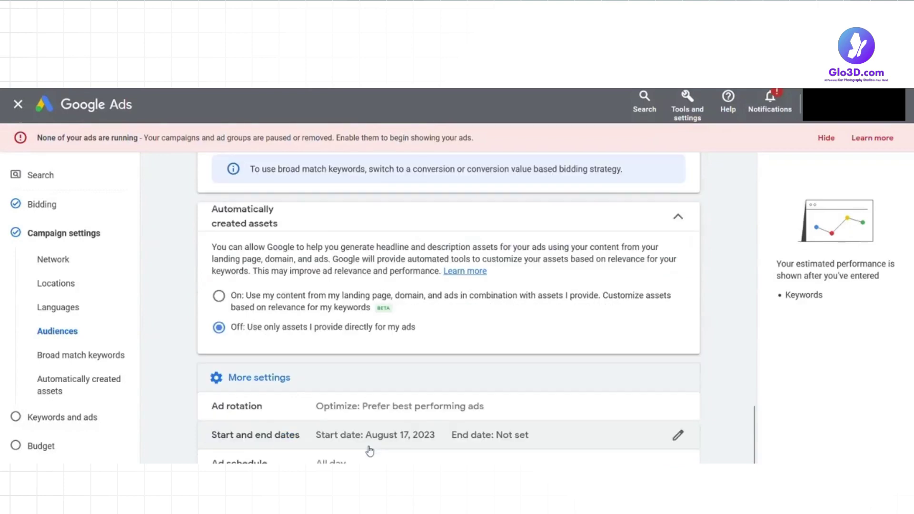
pyautogui.click(248, 414)
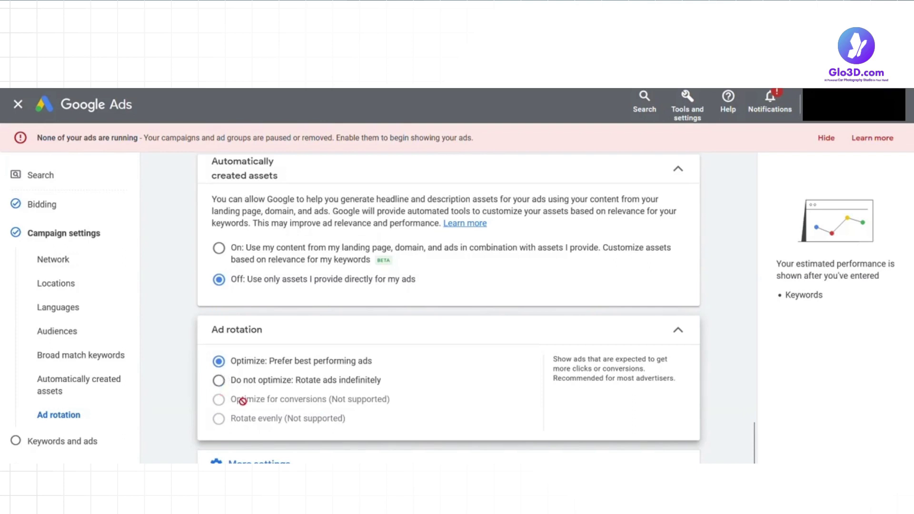
pyautogui.scroll(-1, 374, 397)
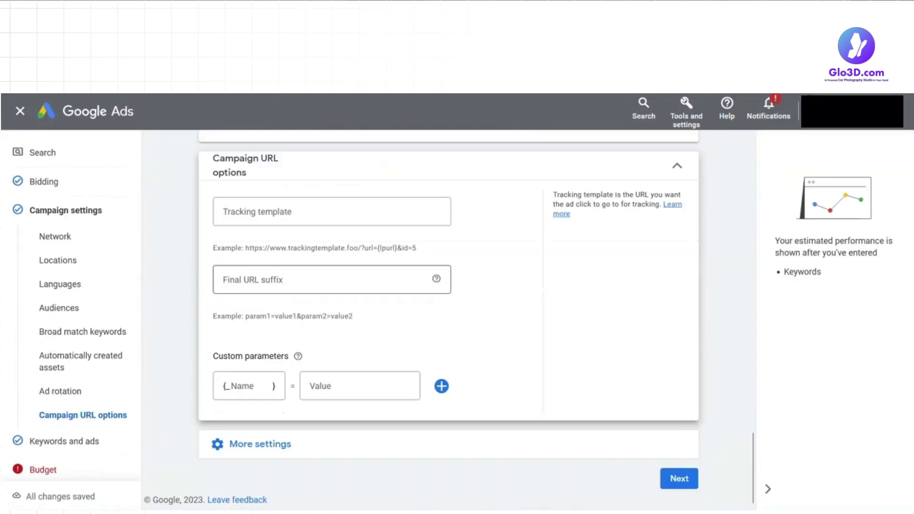
# Paste a UTM string with utm_source=Google and utm_medium=cpc into the Final URL suffix
pyautogui.click(332, 279)
pyautogui.write('utm_campaign=GA%7C6FigCampaign&utm_source=Google&utm_medium=cpc')
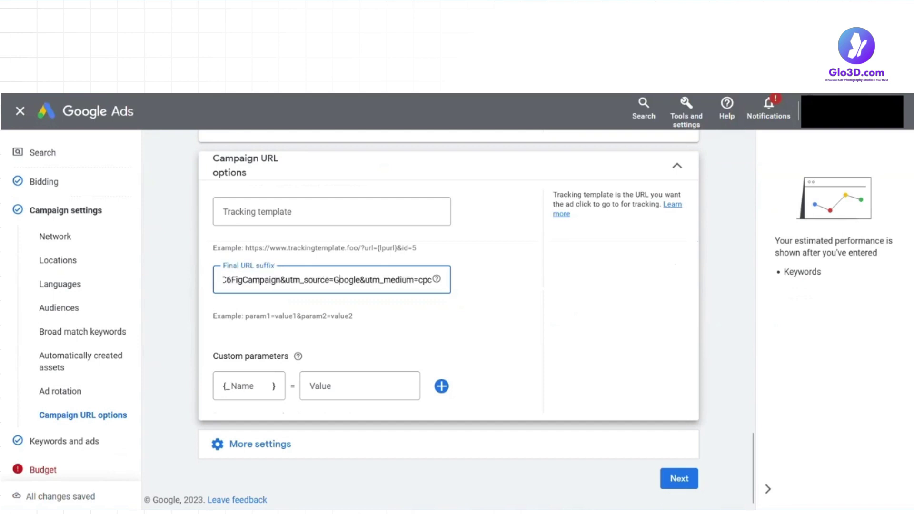
pyautogui.press('Home')
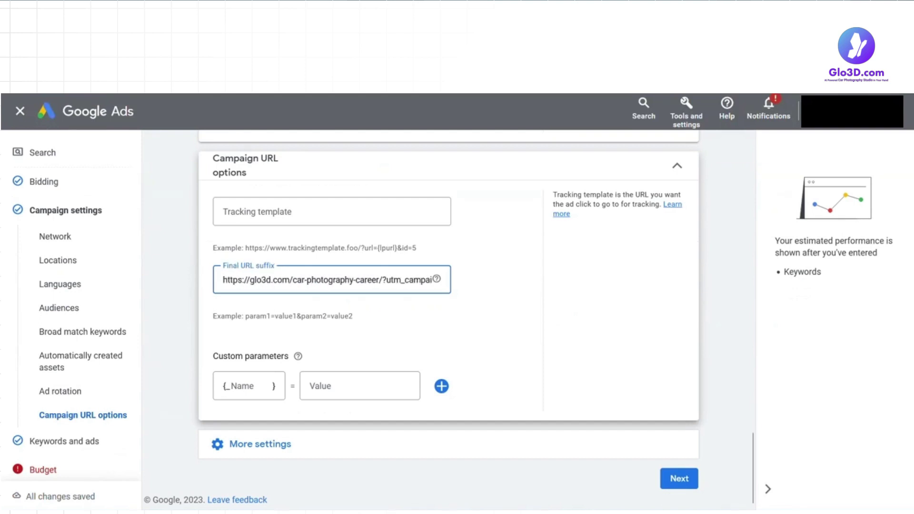
pyautogui.doubleClick(408, 279)
pyautogui.hscroll(10, 332, 280)
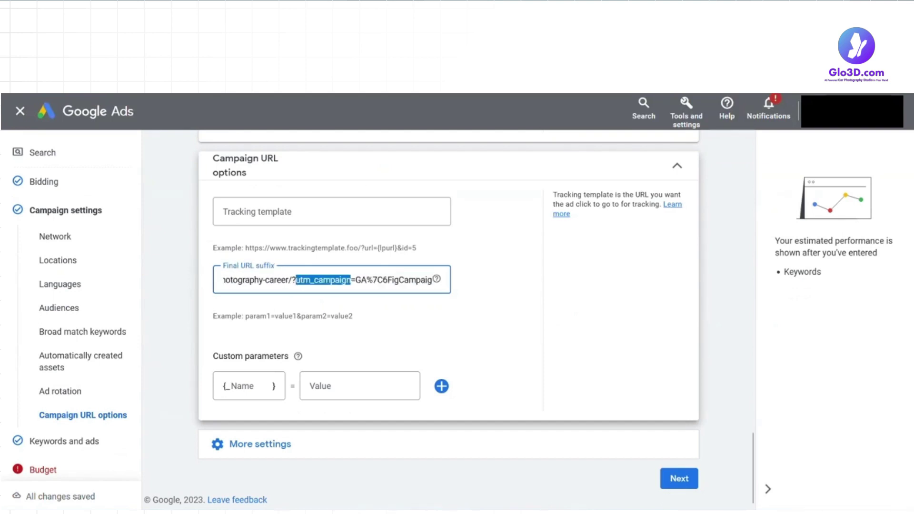
pyautogui.hscroll(2, 332, 279)
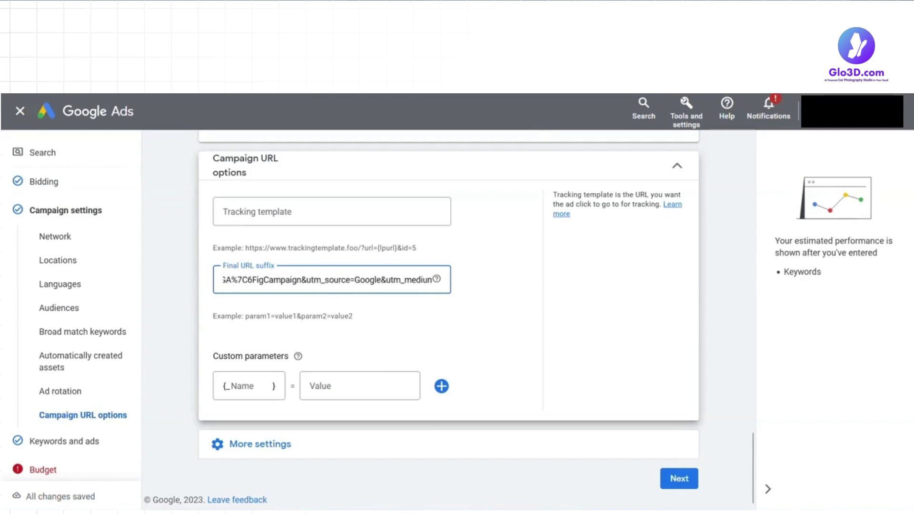
pyautogui.hscroll(1, 332, 279)
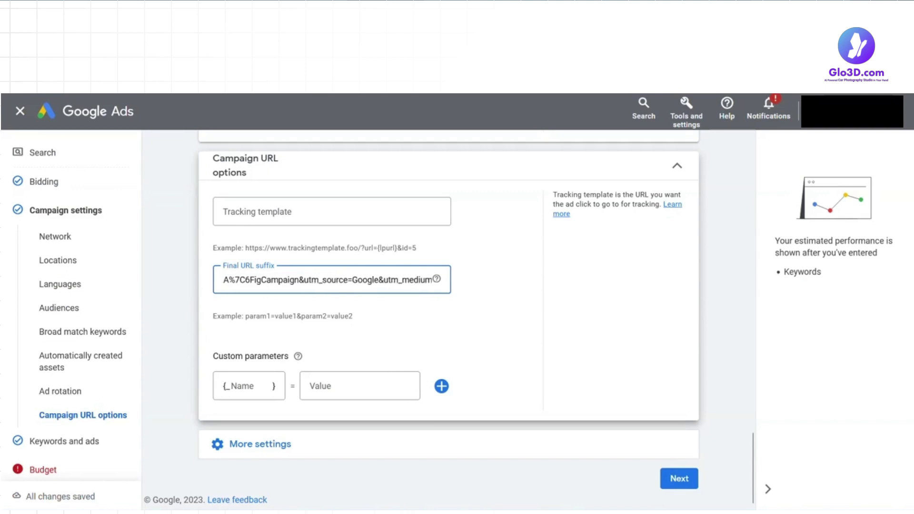
pyautogui.doubleClick(322, 279)
pyautogui.hscroll(2, 322, 279)
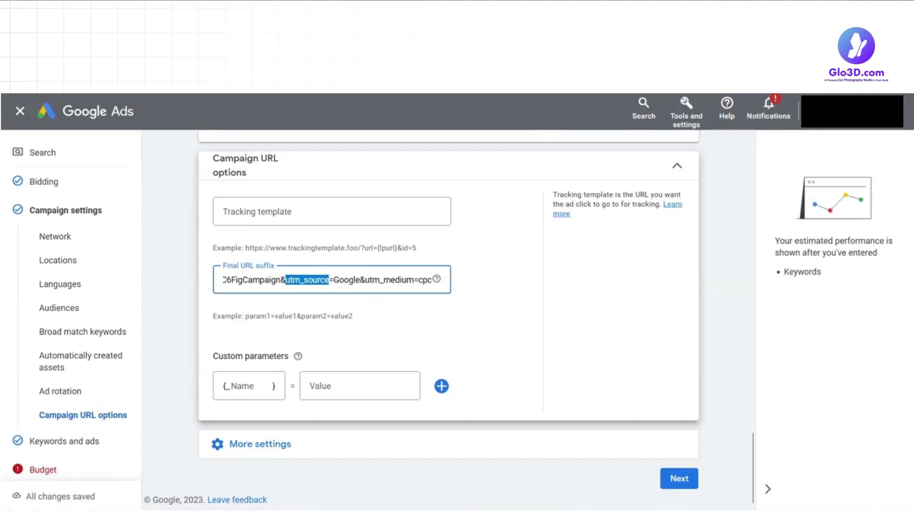
pyautogui.doubleClick(389, 280)
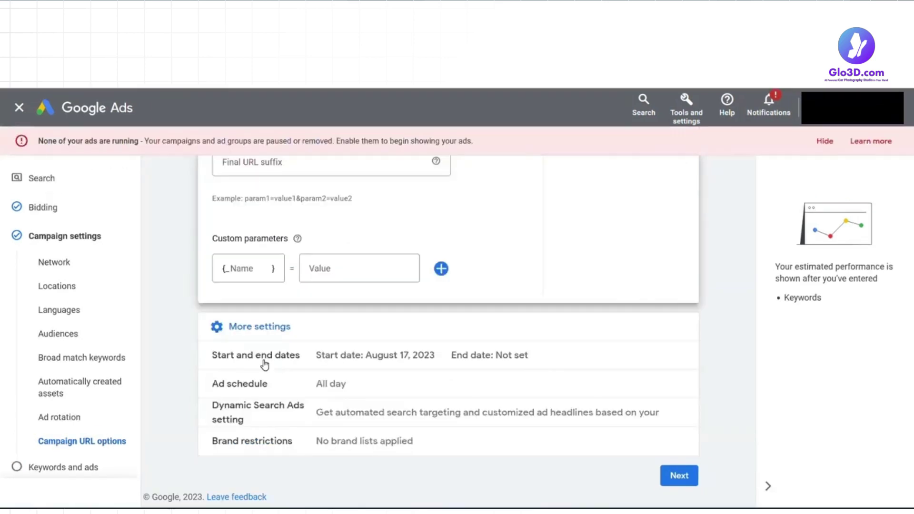
# Keep the Aug 17, 2023 start date, no end date, and an all-day ad schedule
pyautogui.click(265, 365)
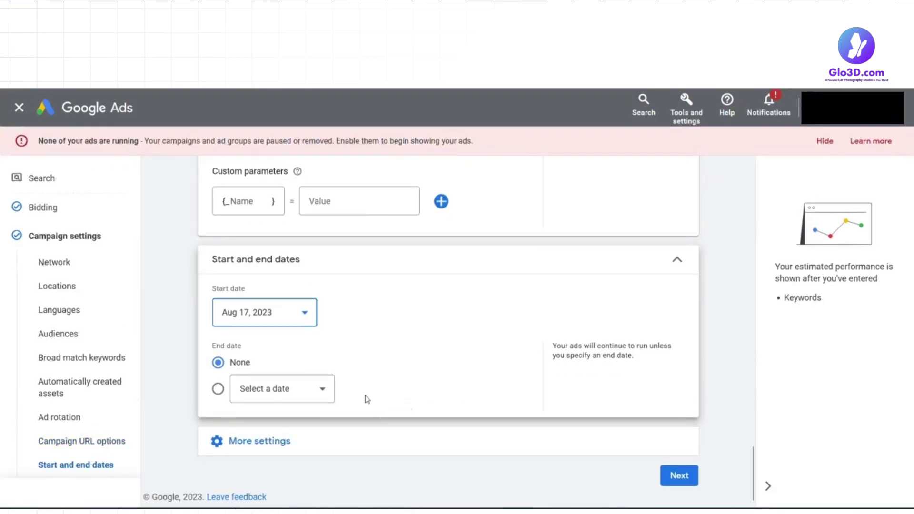
pyautogui.click(259, 441)
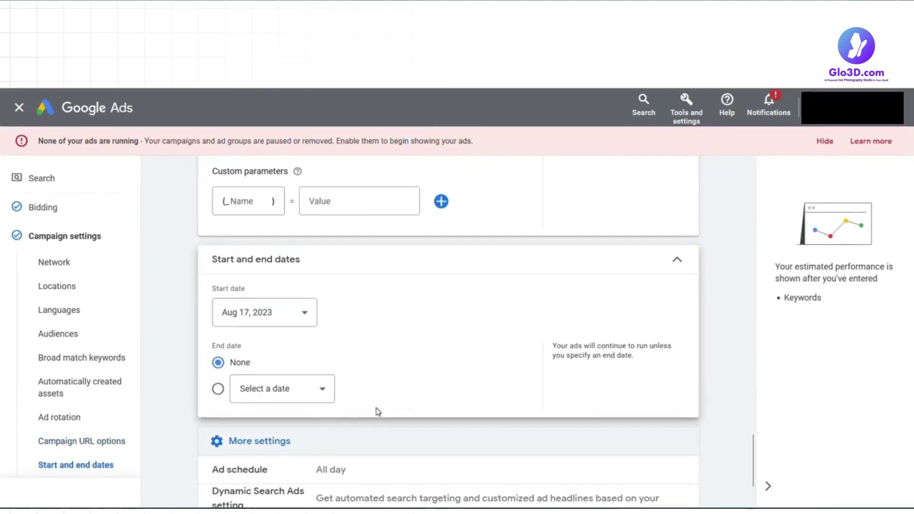
pyautogui.scroll(-2, 376, 411)
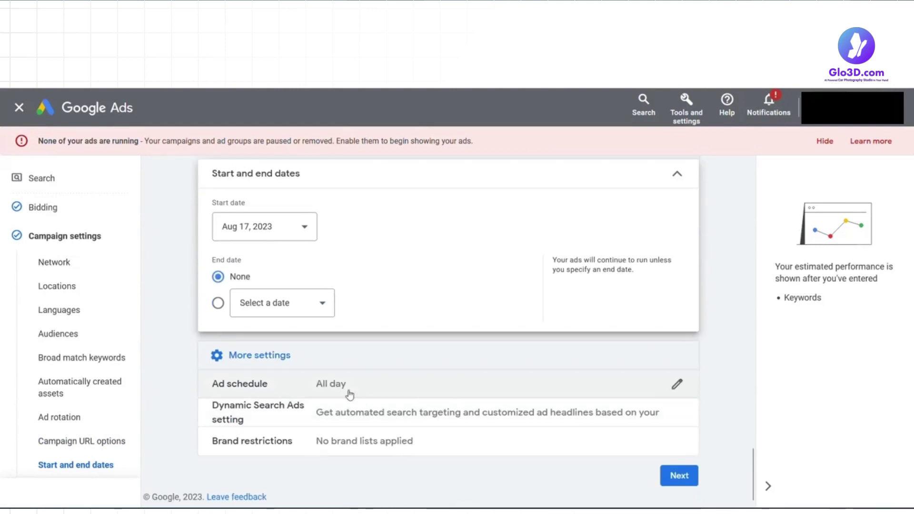
pyautogui.click(346, 389)
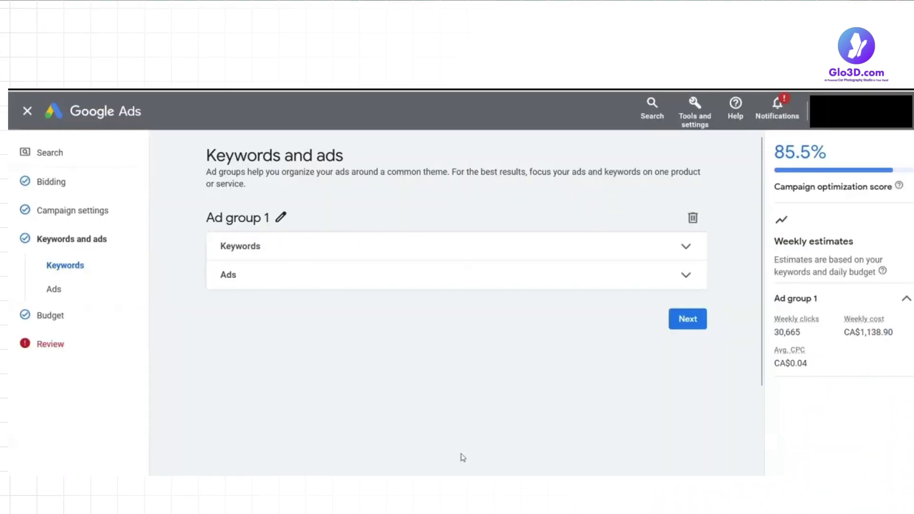
# Enter Ad group 1's quoted used-car keywords, like "Used cars for sale", and show its responsive ad
pyautogui.click(269, 253)
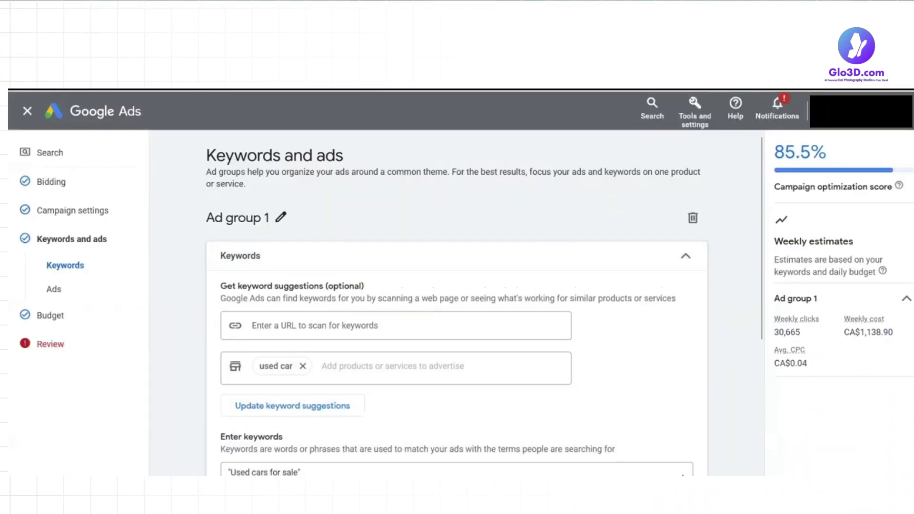
pyautogui.scroll(-1, 387, 298)
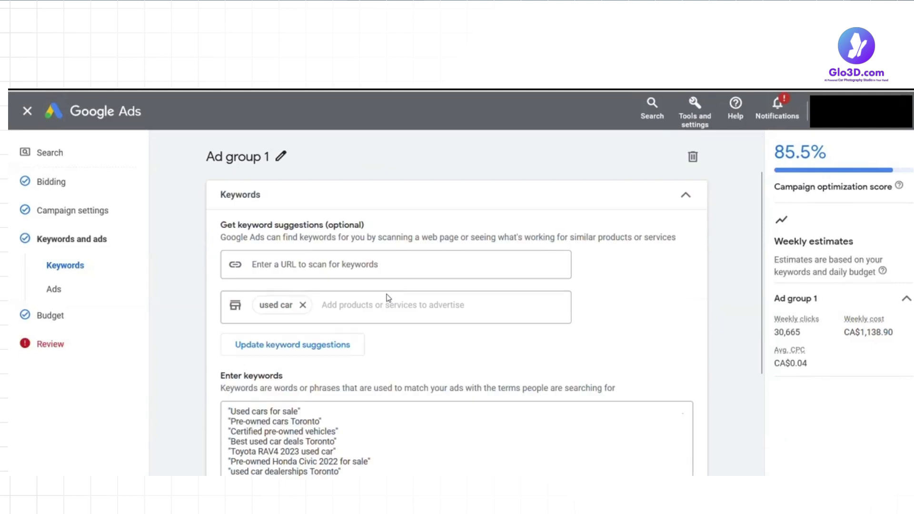
pyautogui.scroll(-1, 387, 298)
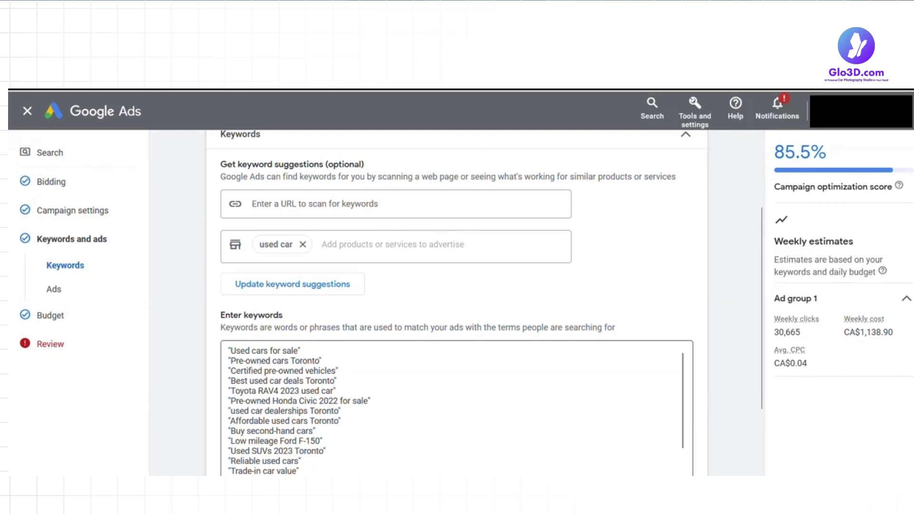
pyautogui.click(322, 361)
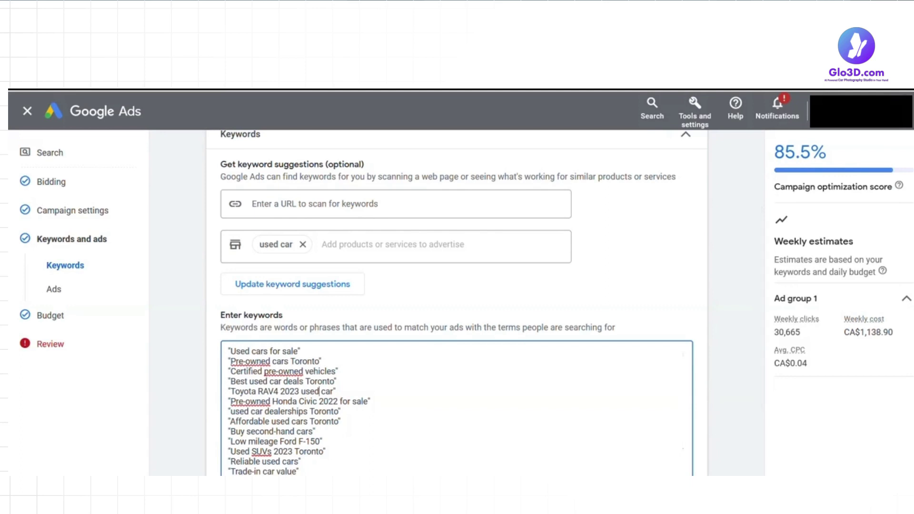
pyautogui.scroll(-2, 319, 330)
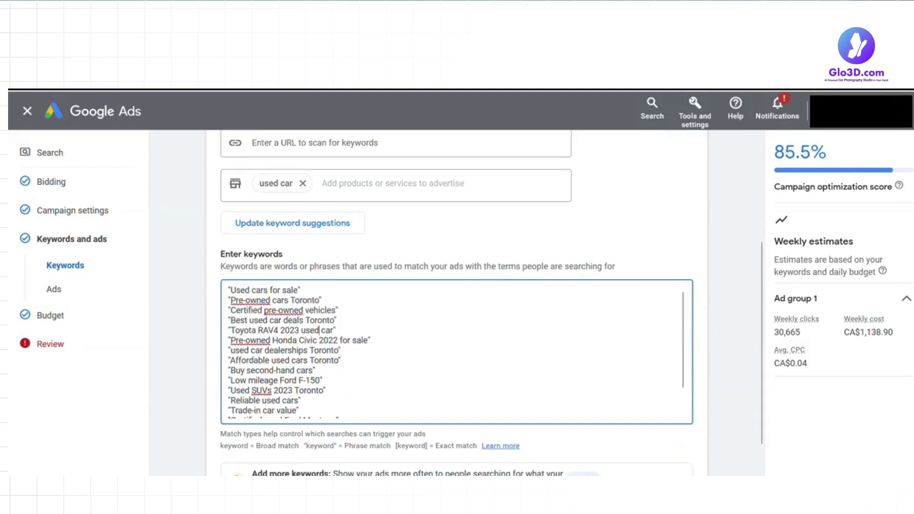
pyautogui.moveTo(683, 352); pyautogui.dragTo(687, 381)
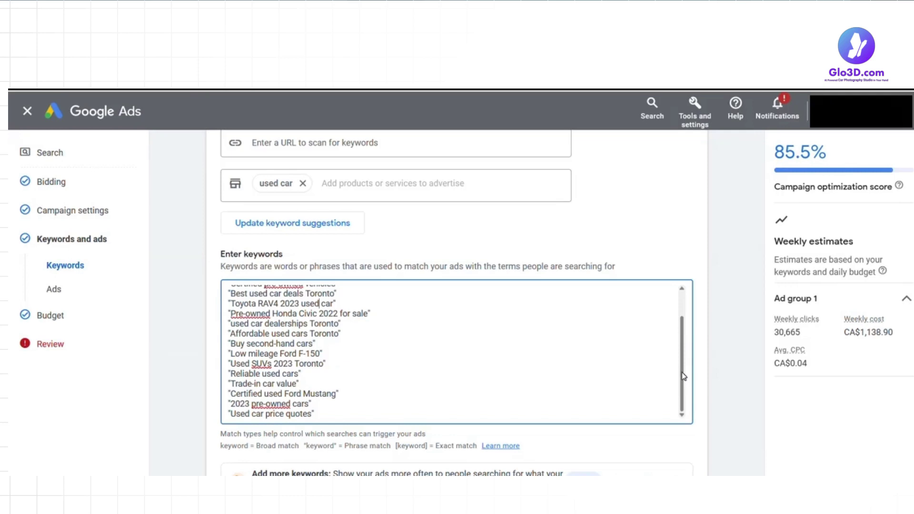
pyautogui.scroll(-1, 642, 374)
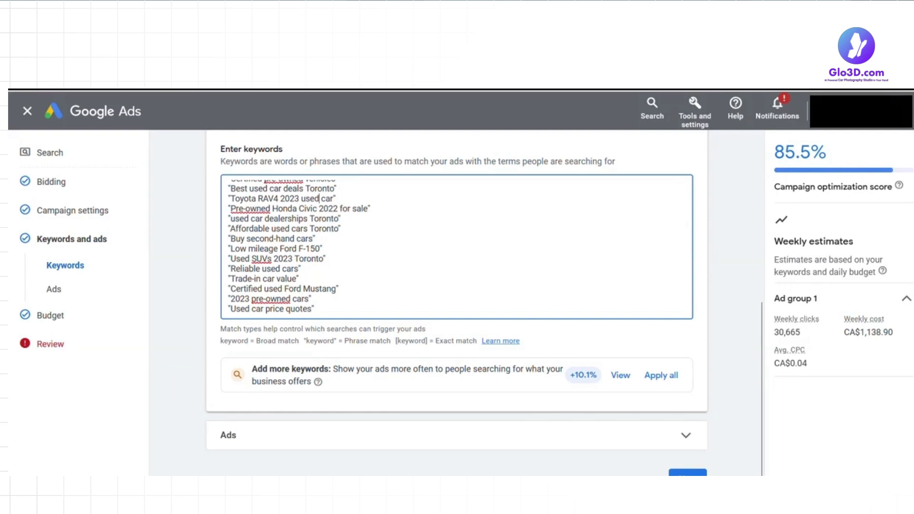
pyautogui.moveTo(303, 341); pyautogui.dragTo(391, 345)
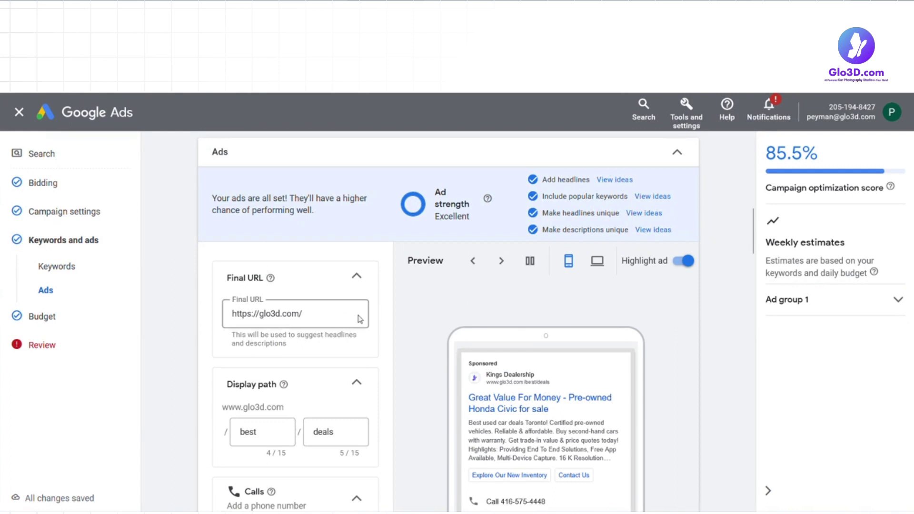
pyautogui.scroll(-3, 400, 339)
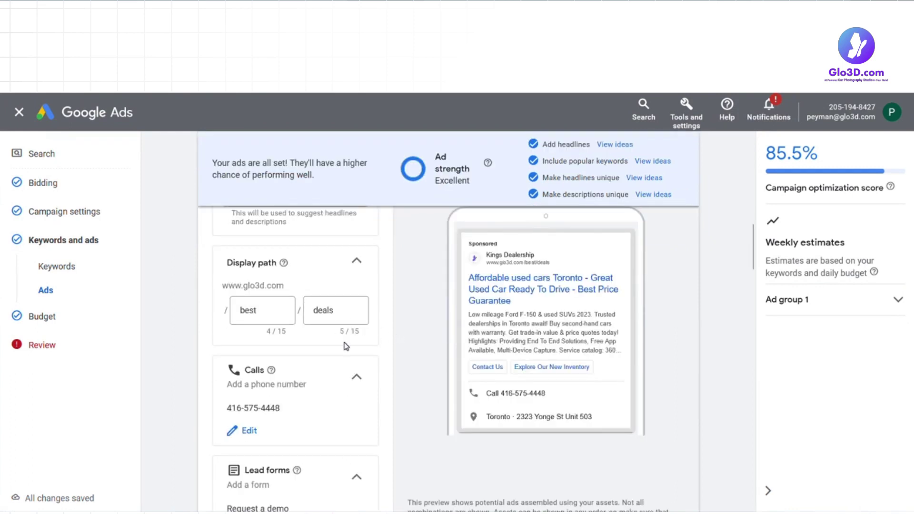
pyautogui.scroll(-1, 346, 346)
pyautogui.scroll(-4, 346, 346)
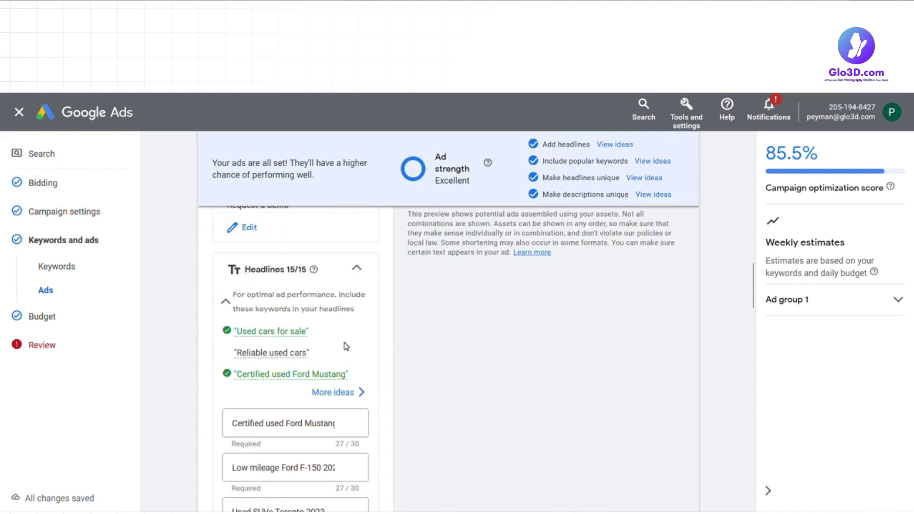
pyautogui.scroll(-8, 345, 346)
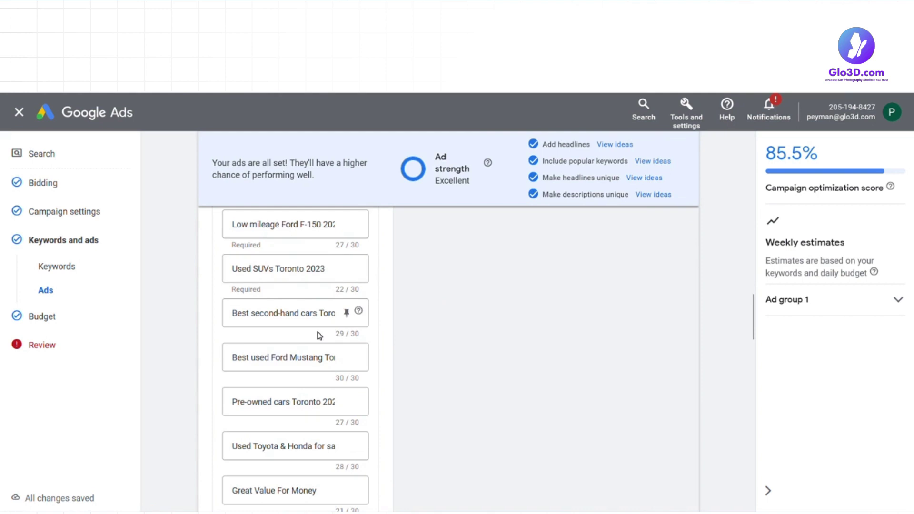
pyautogui.scroll(-6, 352, 347)
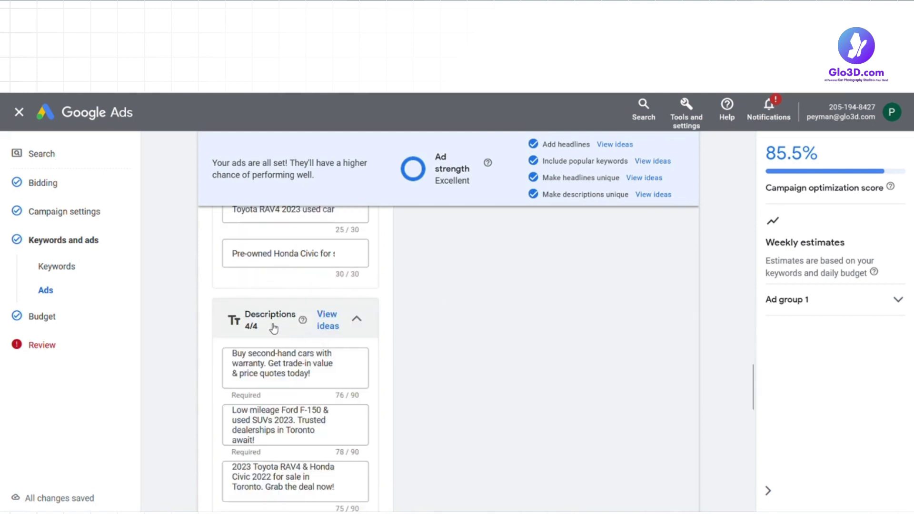
pyautogui.scroll(-6, 380, 355)
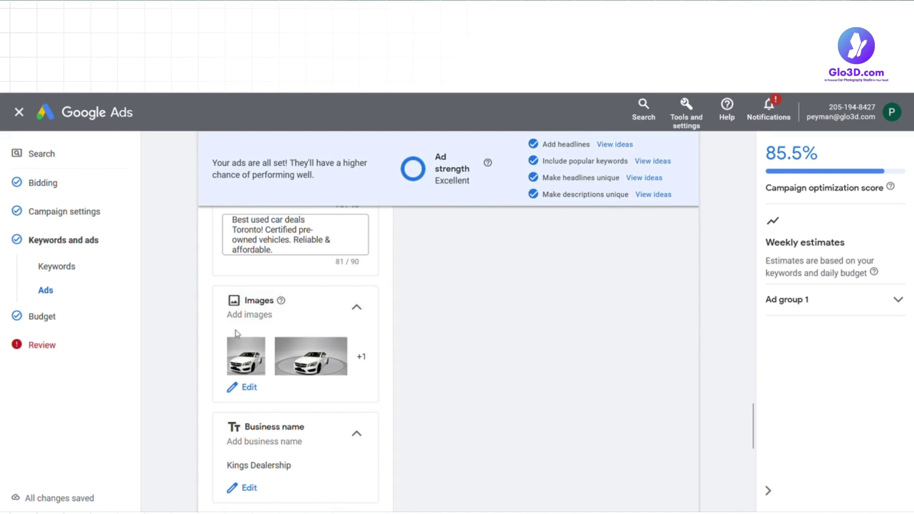
pyautogui.scroll(-2, 235, 338)
pyautogui.scroll(-1, 251, 353)
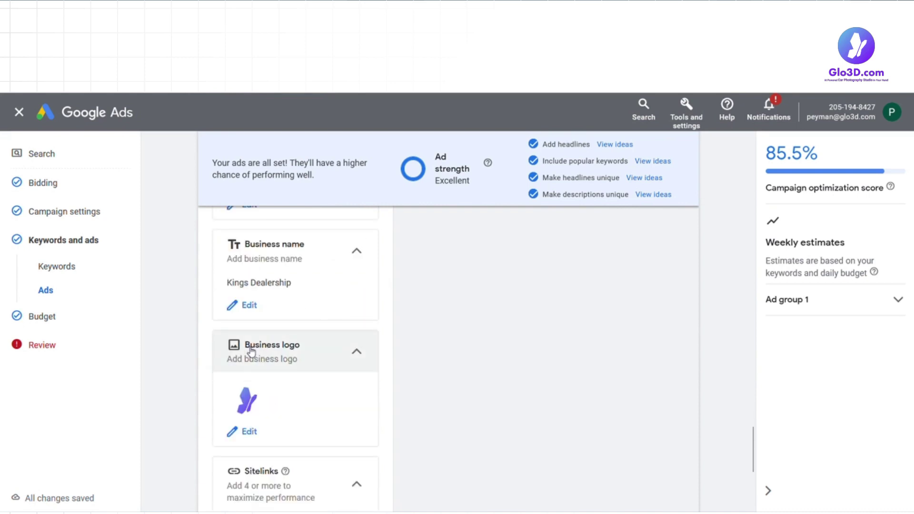
pyautogui.scroll(-2, 251, 352)
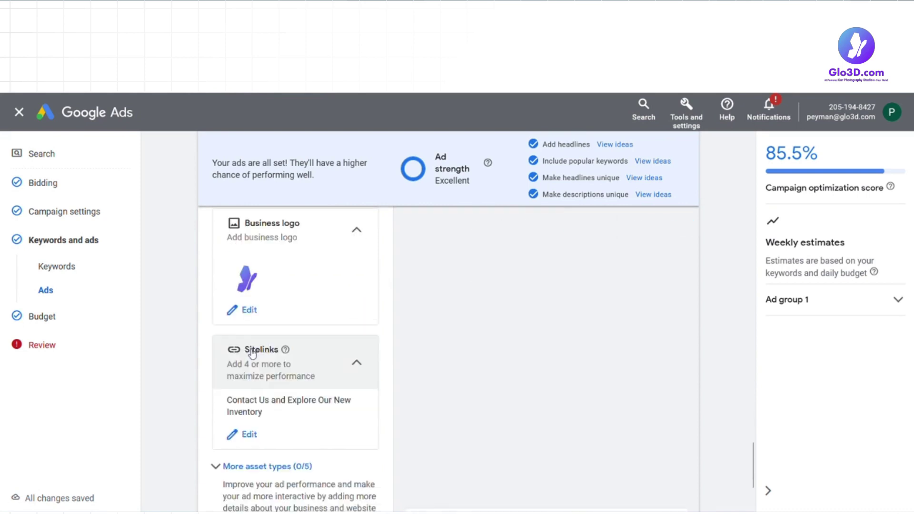
pyautogui.scroll(-2, 252, 359)
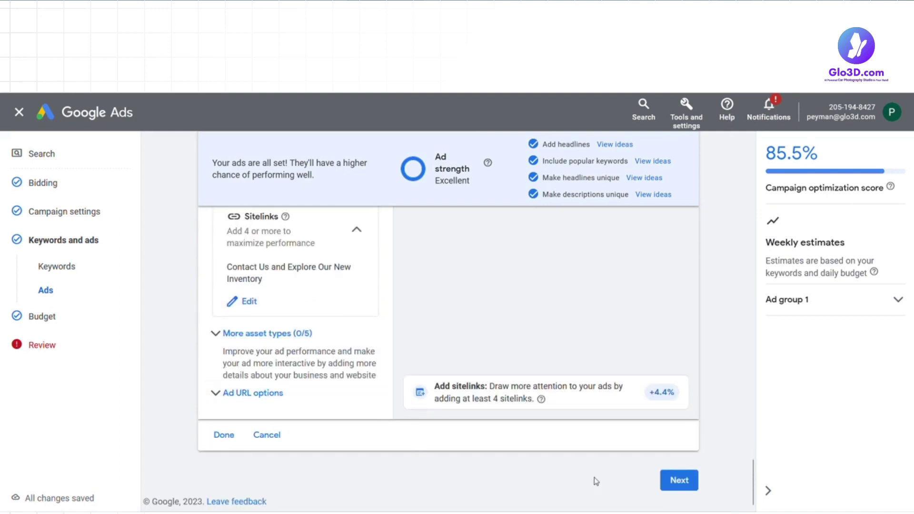
# Enter a CA$100 average daily budget for the campaign
pyautogui.click(680, 481)
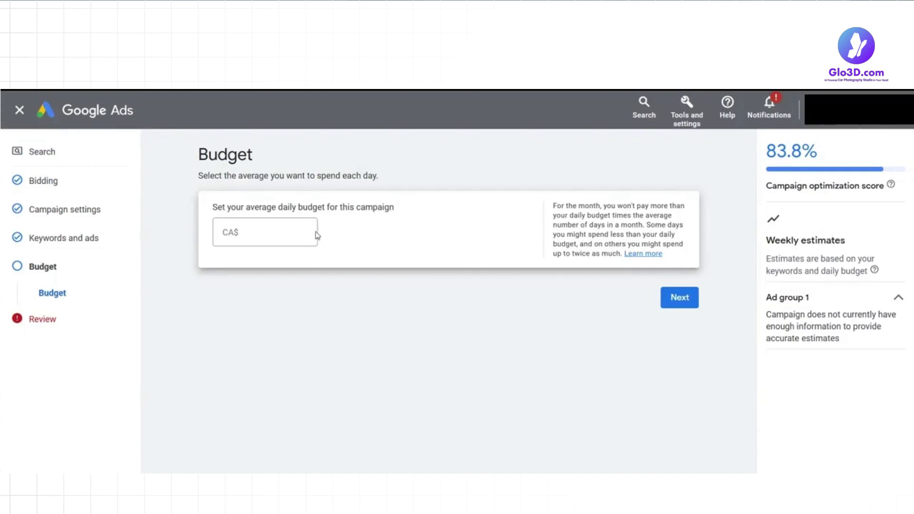
pyautogui.click(265, 233)
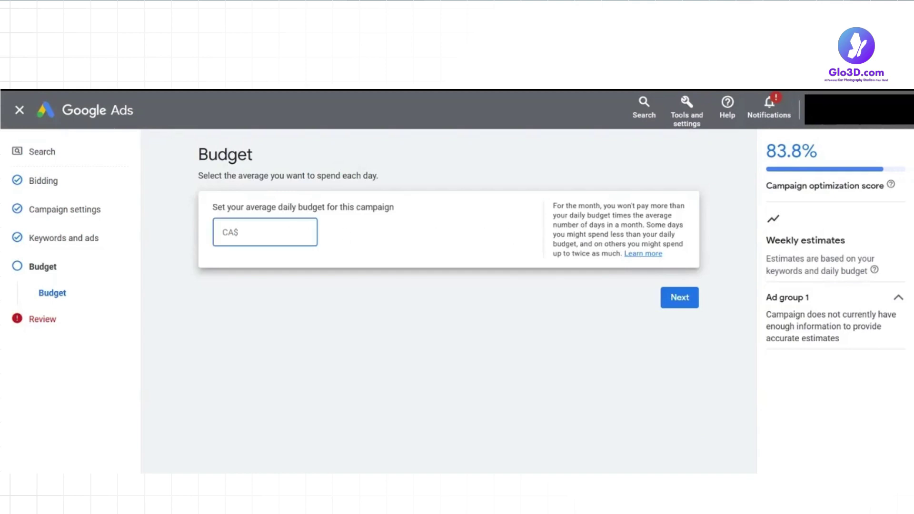
pyautogui.write('10')
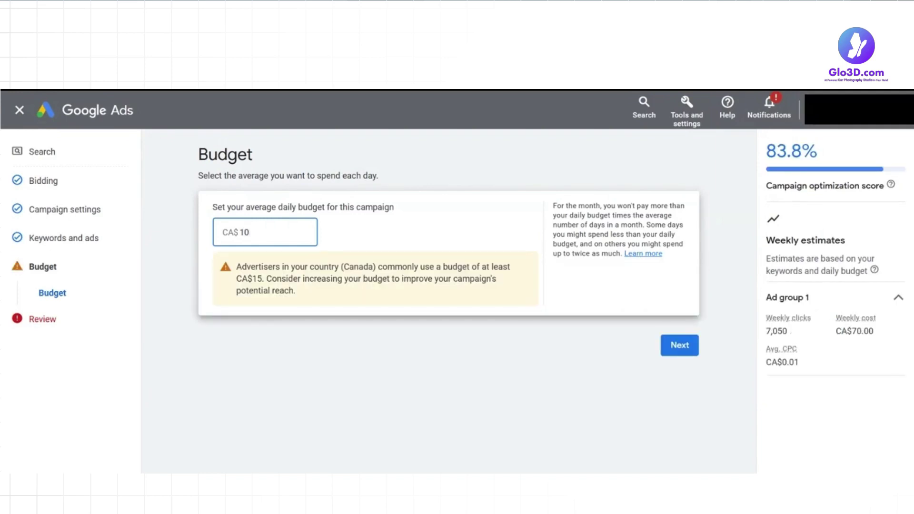
pyautogui.write('0')
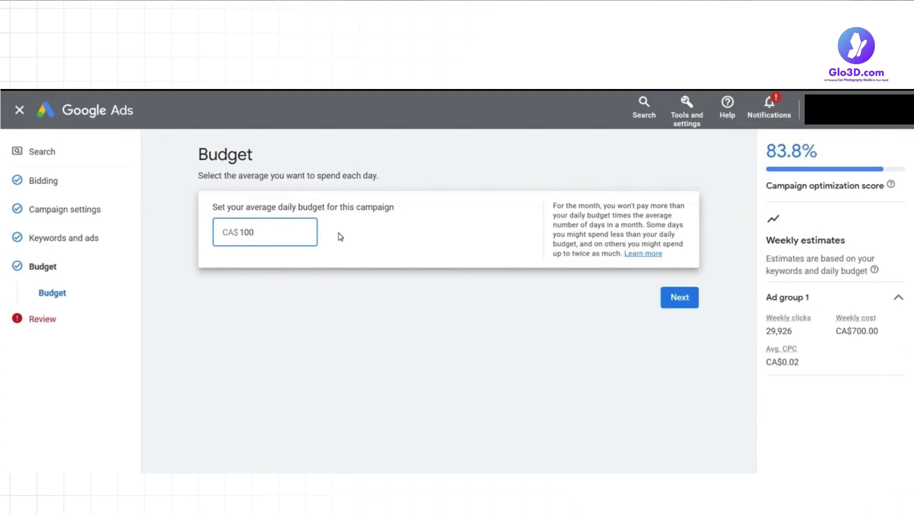
pyautogui.click(340, 237)
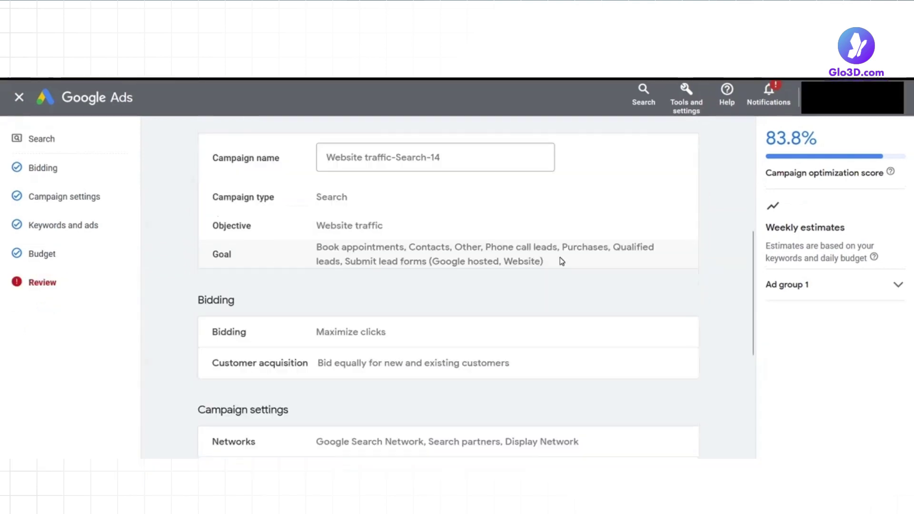
pyautogui.scroll(-4, 562, 261)
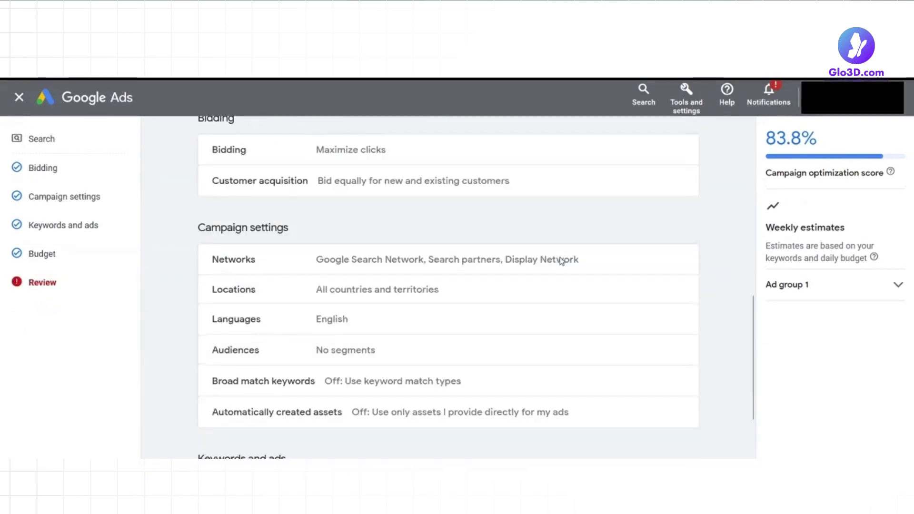
pyautogui.scroll(-1, 562, 261)
pyautogui.scroll(-3, 561, 263)
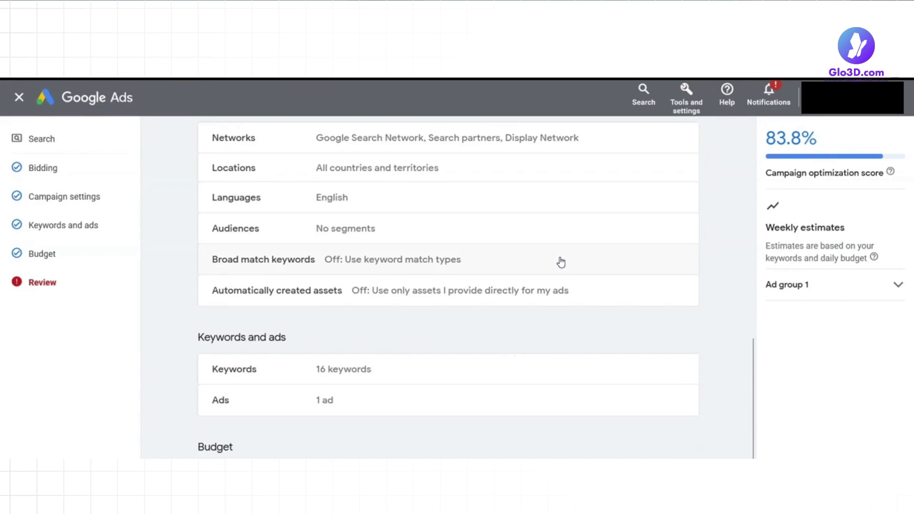